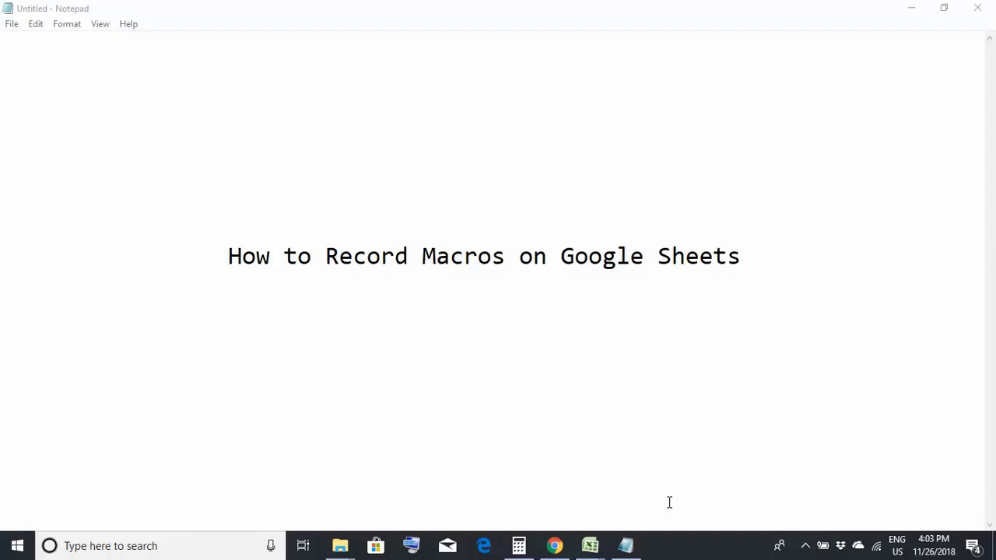
{"action": "left_click", "coordinate": [553, 545]}
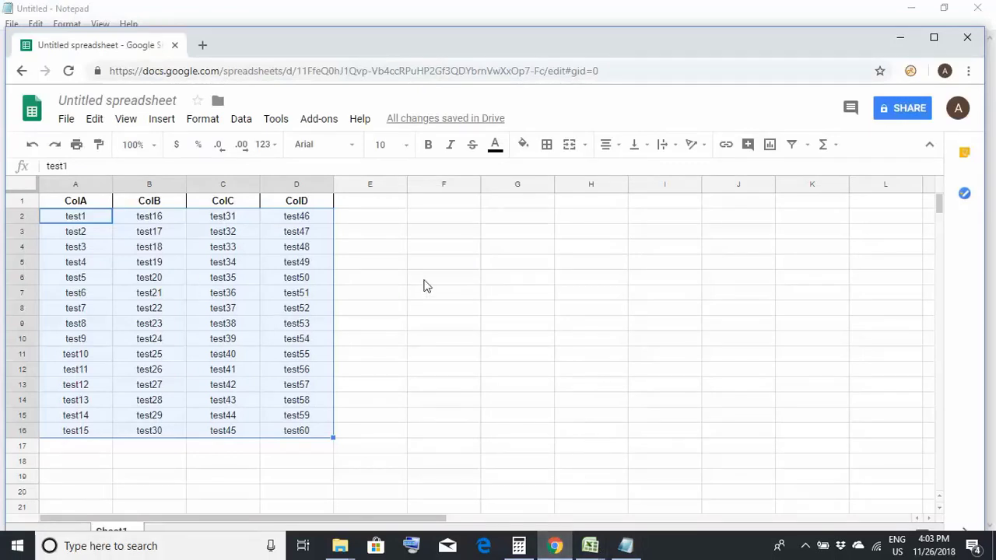
{"action": "left_click", "coordinate": [498, 257]}
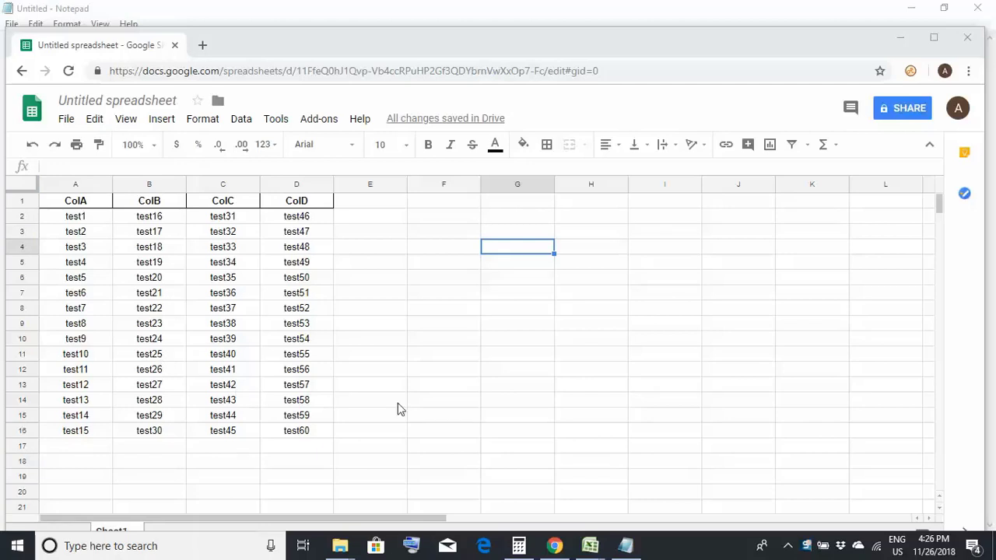
{"action": "scroll", "coordinate": [398, 409], "scroll_direction": "down", "scroll_amount": 1}
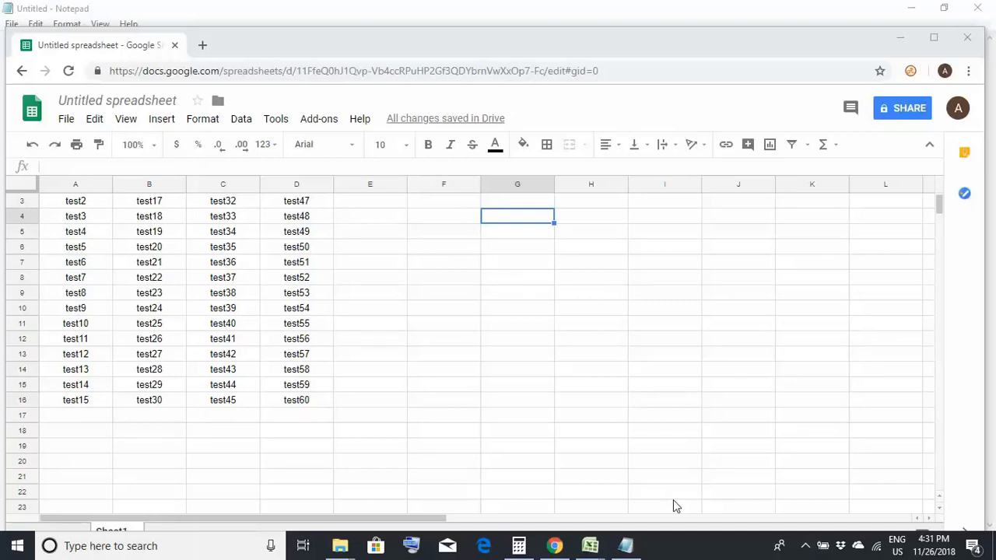
{"action": "left_click", "coordinate": [509, 358]}
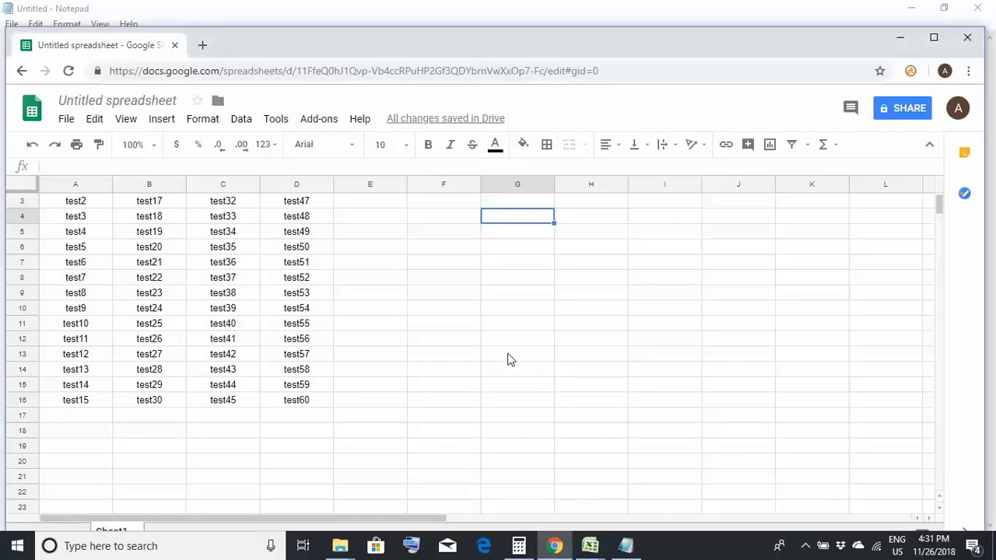
{"action": "scroll", "coordinate": [508, 358], "scroll_direction": "up", "scroll_amount": 1}
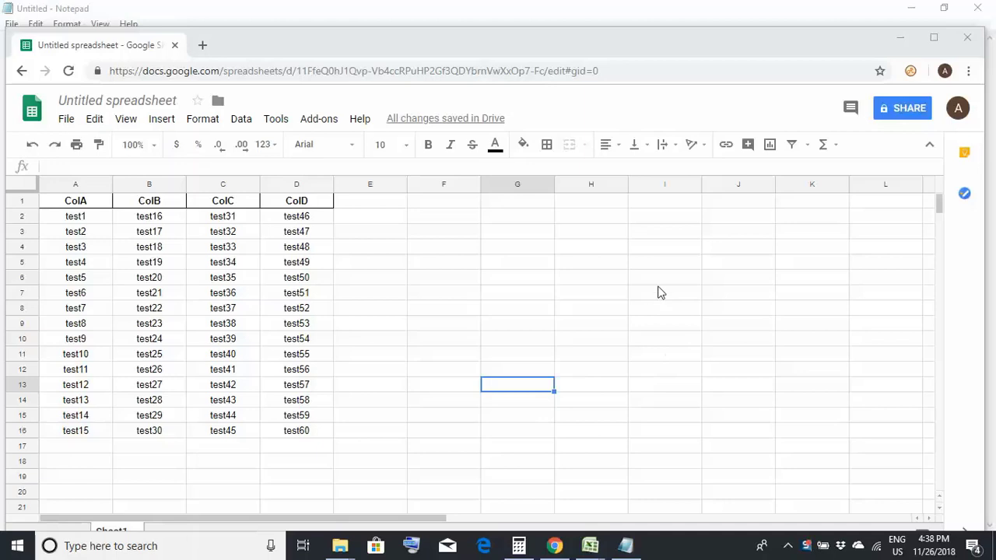
Step: Start recording a new macro from Tools > Macros, keeping absolute references
{"action": "left_click", "coordinate": [278, 124]}
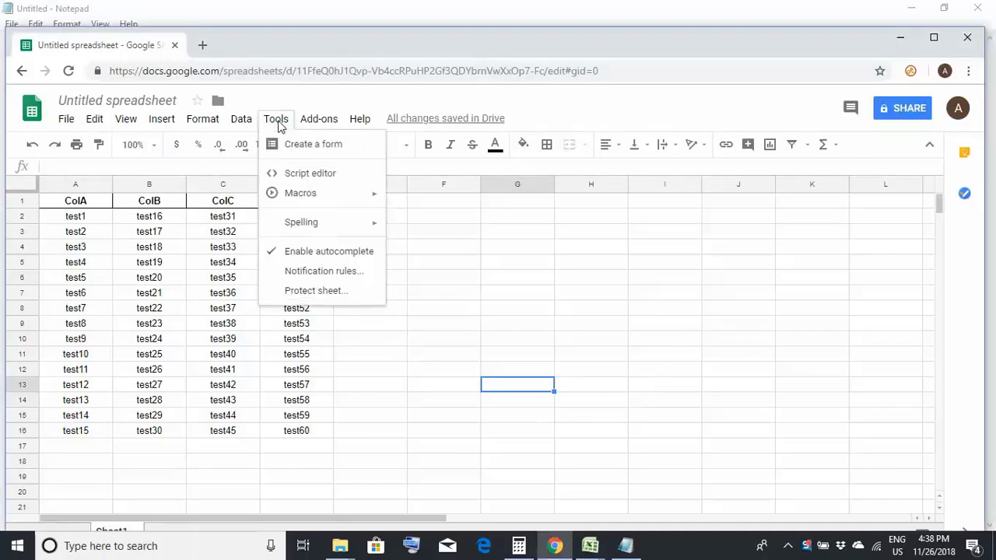
{"action": "mouse_move", "coordinate": [308, 200]}
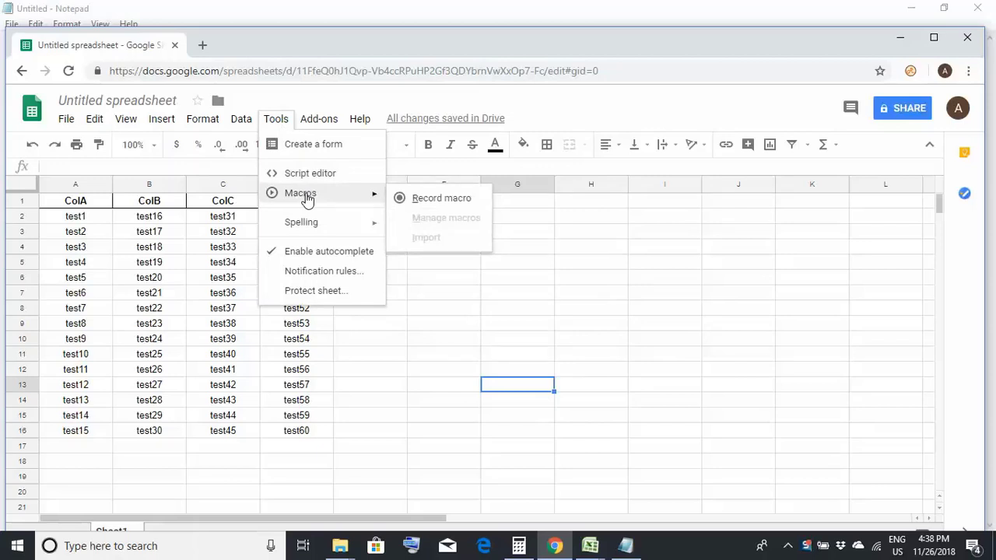
{"action": "left_click", "coordinate": [432, 199]}
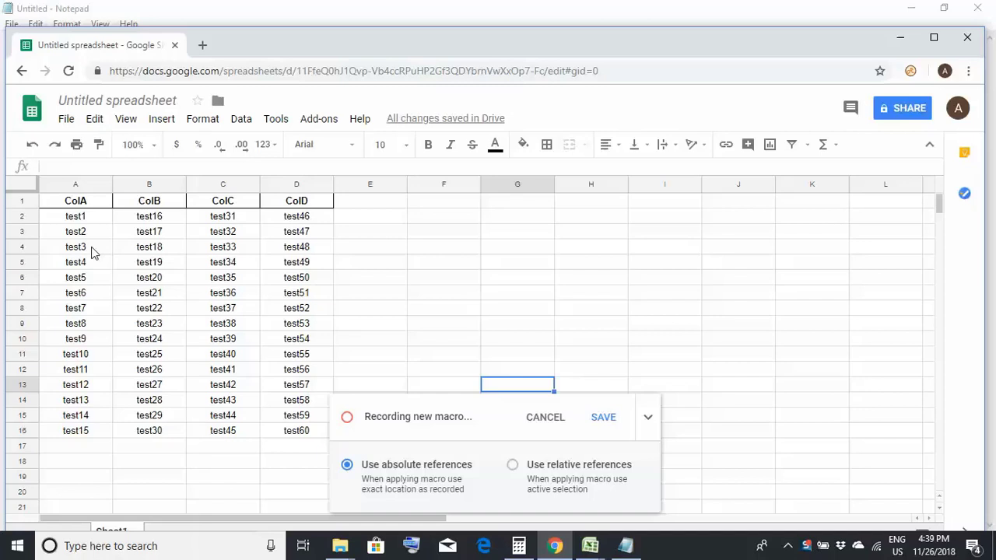
Step: Copy A2:A16 (test1 to test15) on Sheet1 and maximize the browser window
{"action": "left_click", "coordinate": [58, 220]}
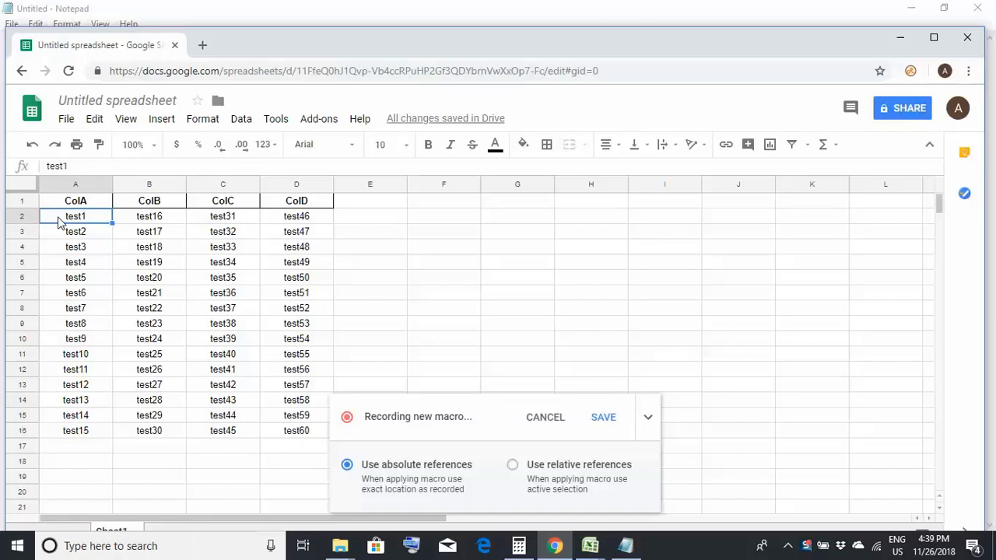
{"action": "key", "text": "ctrl+shift+Down"}
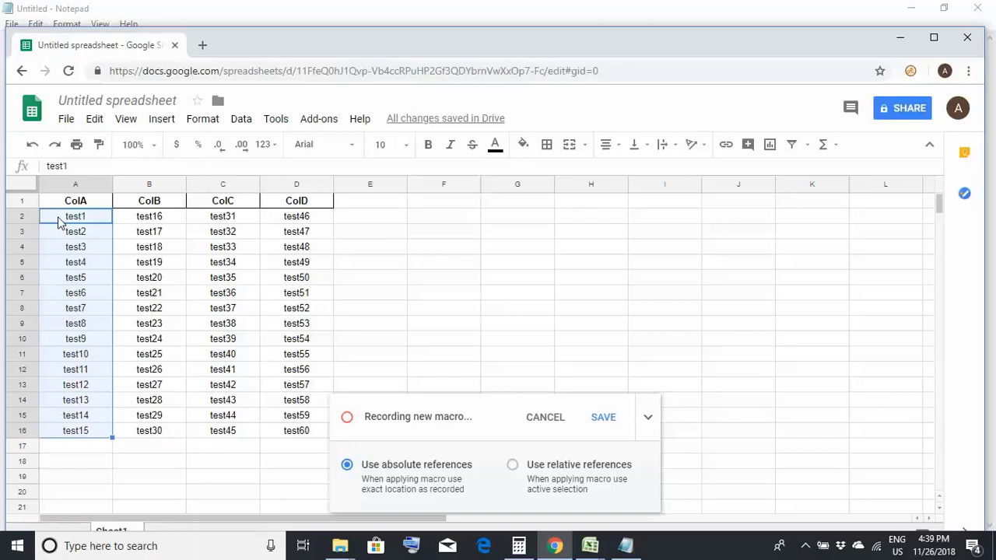
{"action": "key", "text": "ctrl+c"}
{"action": "scroll", "coordinate": [145, 311], "scroll_direction": "down", "scroll_amount": 1}
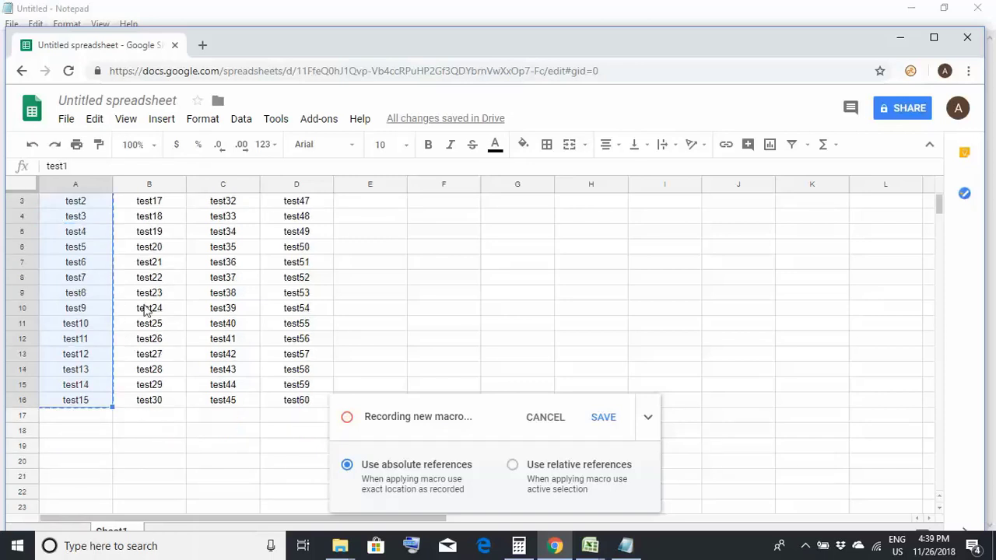
{"action": "scroll", "coordinate": [146, 310], "scroll_direction": "down", "scroll_amount": 1}
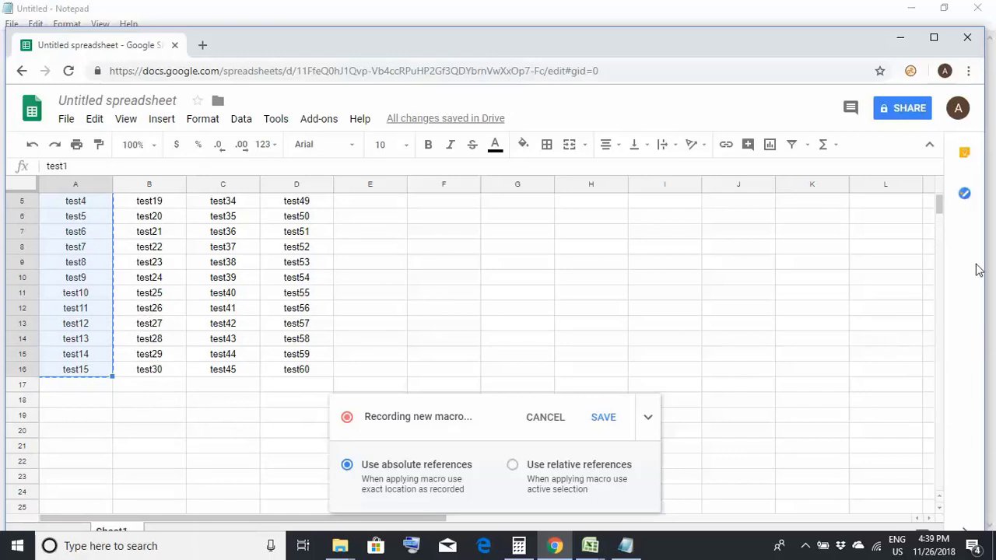
{"action": "left_click", "coordinate": [934, 40]}
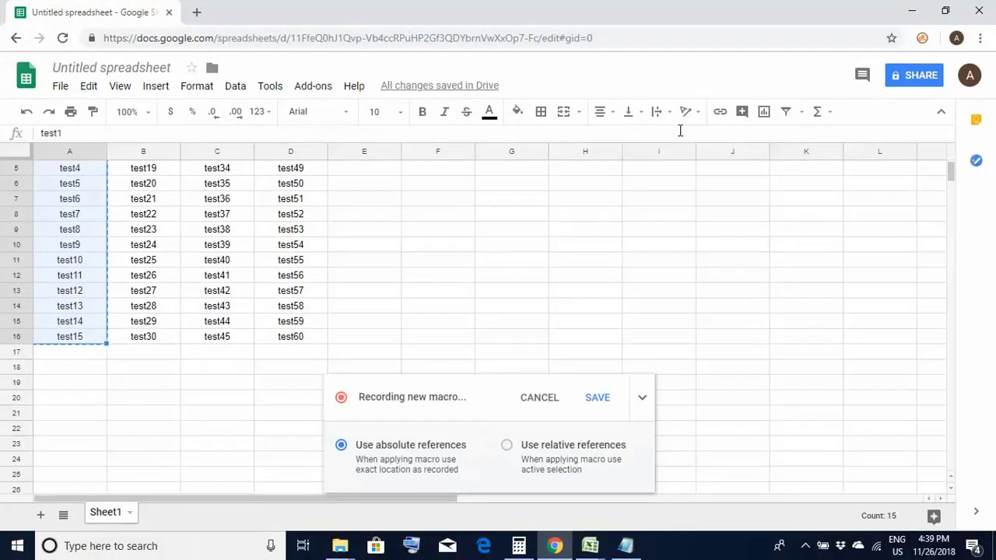
Step: Add a new sheet and paste the copied values transposed across row 1 from A1
{"action": "left_click", "coordinate": [41, 517]}
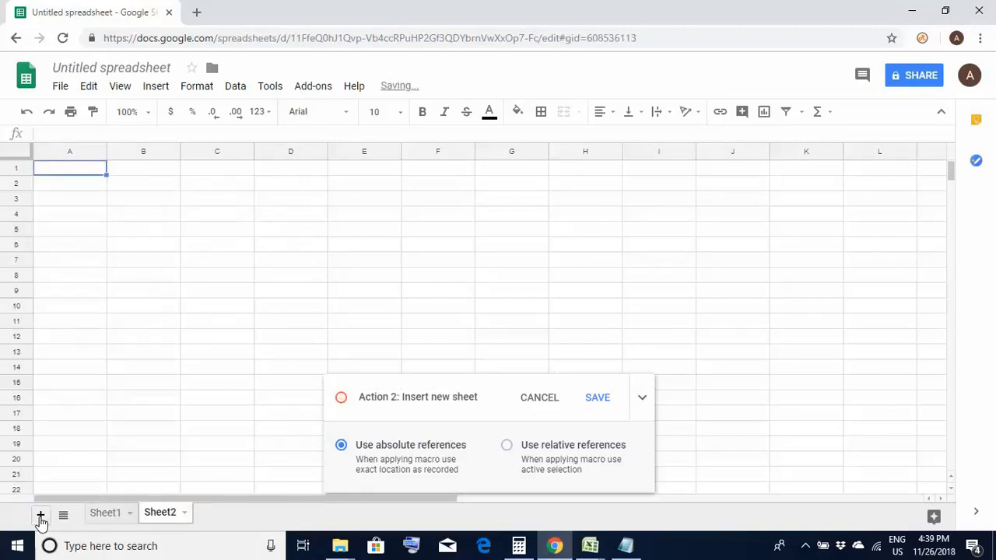
{"action": "right_click", "coordinate": [66, 174]}
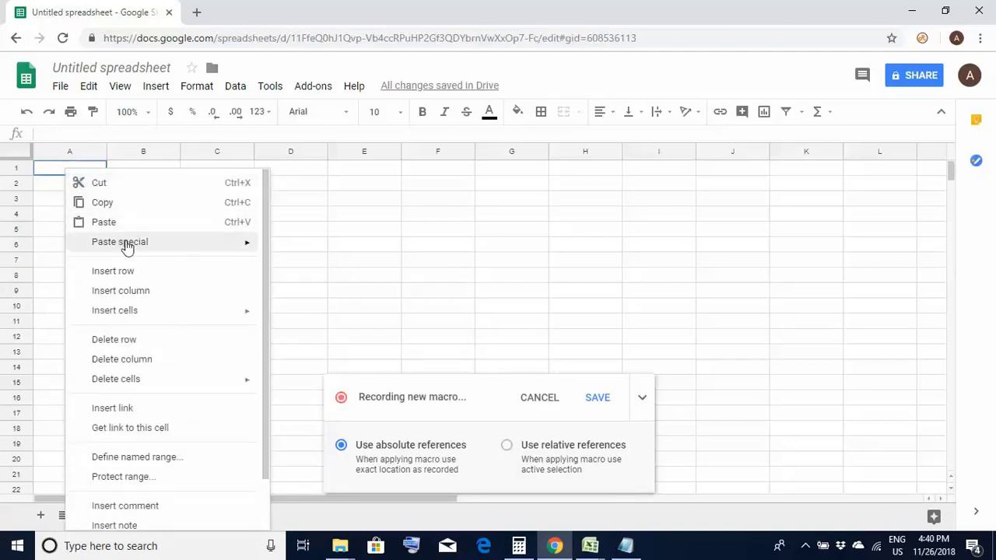
{"action": "mouse_move", "coordinate": [127, 247]}
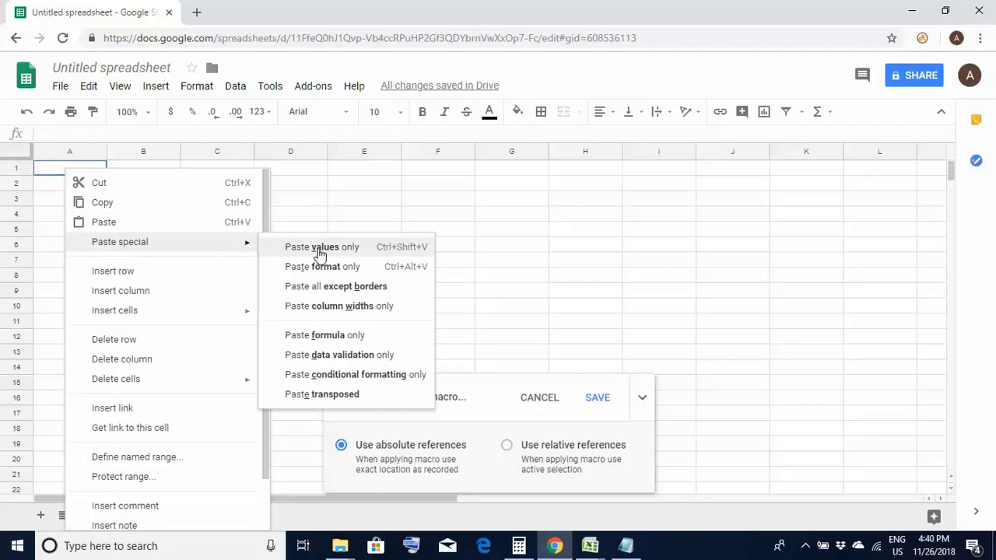
{"action": "left_click", "coordinate": [317, 397]}
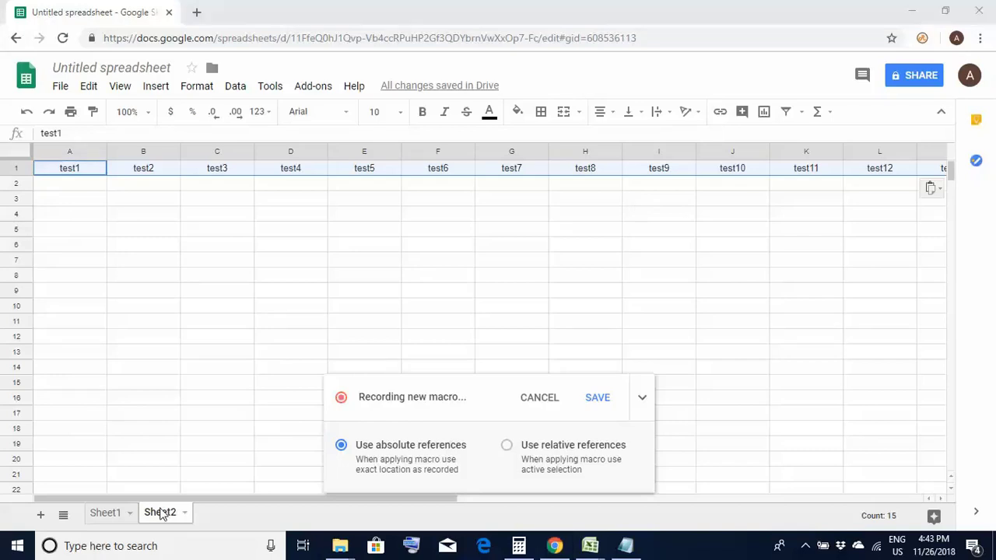
Step: Rename the new sheet tab to Transpose_View
{"action": "right_click", "coordinate": [162, 514]}
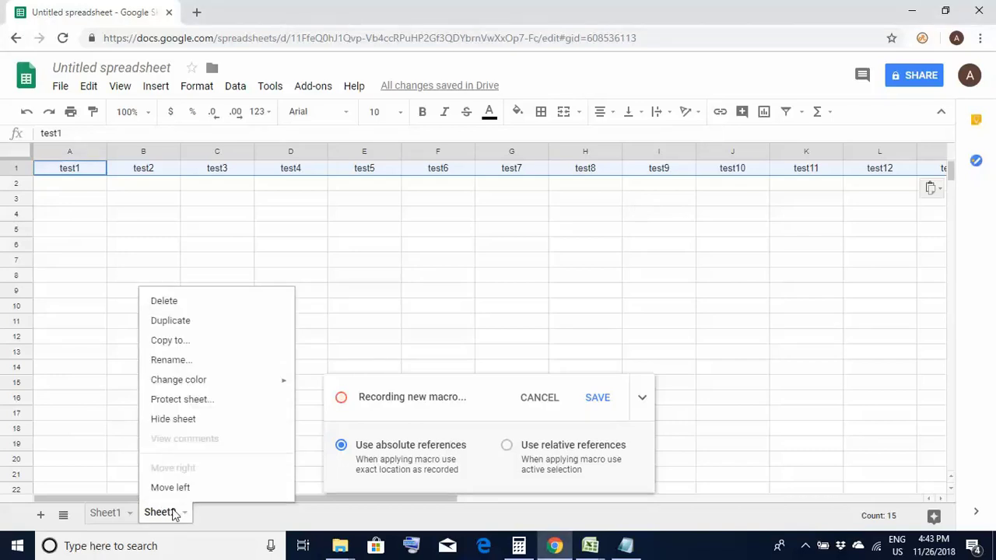
{"action": "left_click", "coordinate": [184, 362]}
{"action": "key", "text": "BackSpace"}
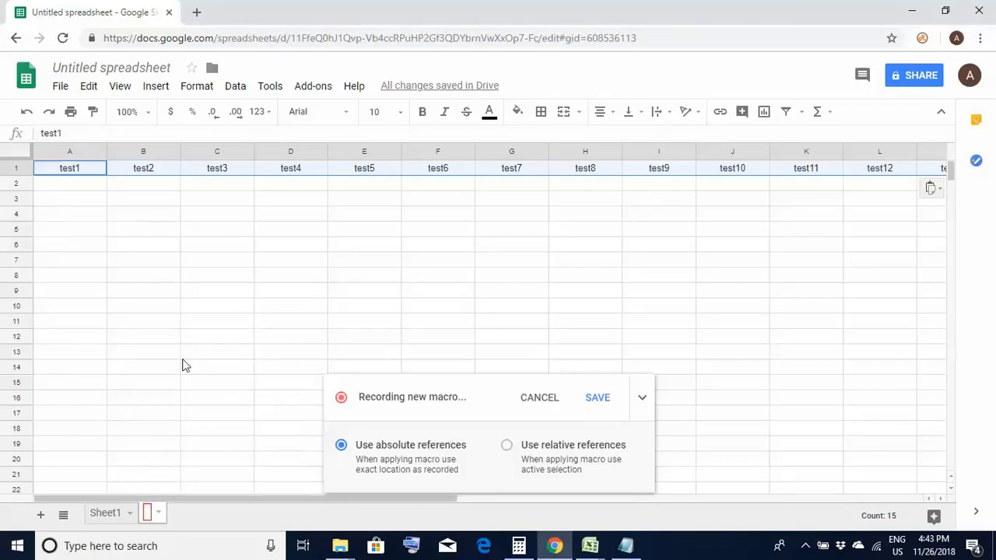
{"action": "type", "text": "Trans"}
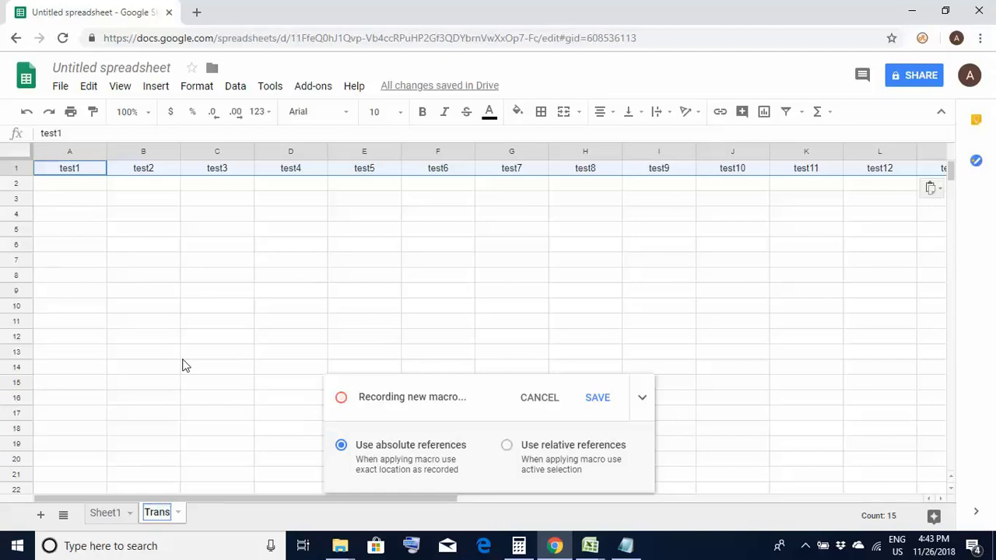
{"action": "type", "text": "pose"}
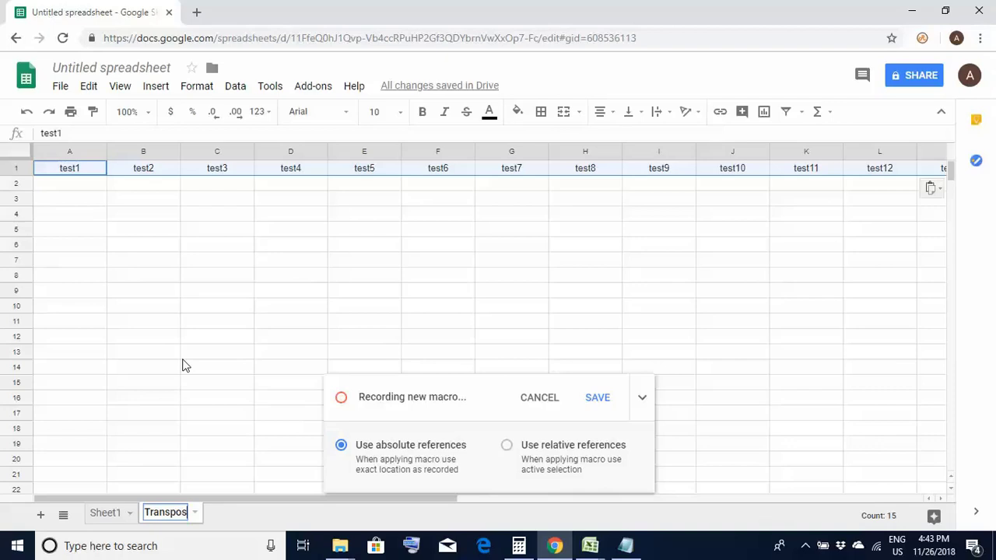
{"action": "type", "text": "_View"}
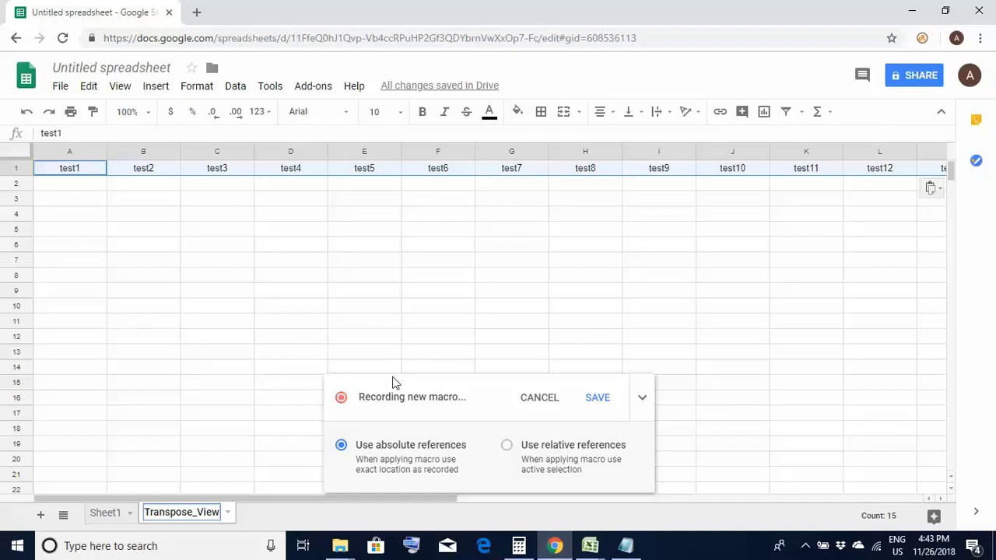
Step: Paste Sheet1's B2:B16 (test16–test30) transposed into row 2 of Transpose_View
{"action": "left_click", "coordinate": [109, 518]}
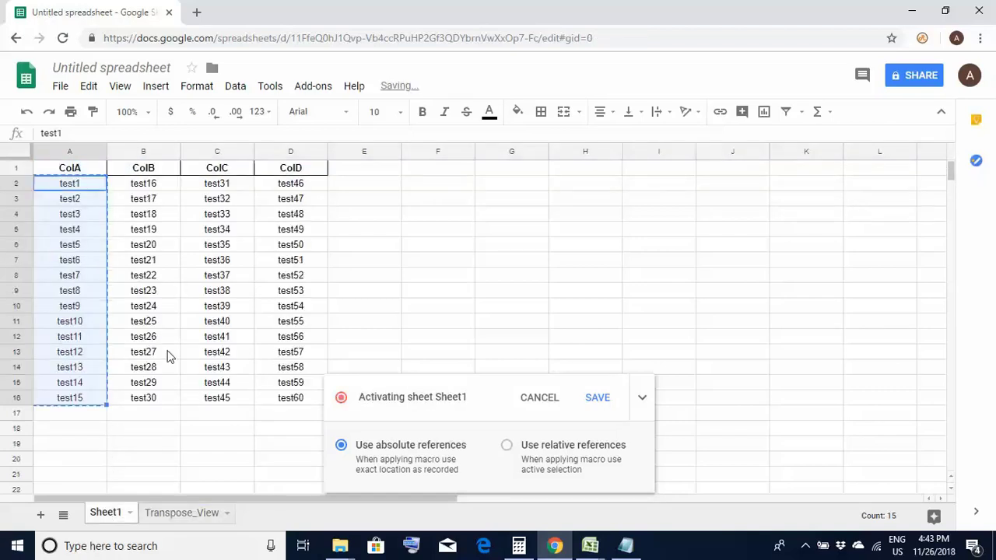
{"action": "left_click", "coordinate": [147, 189]}
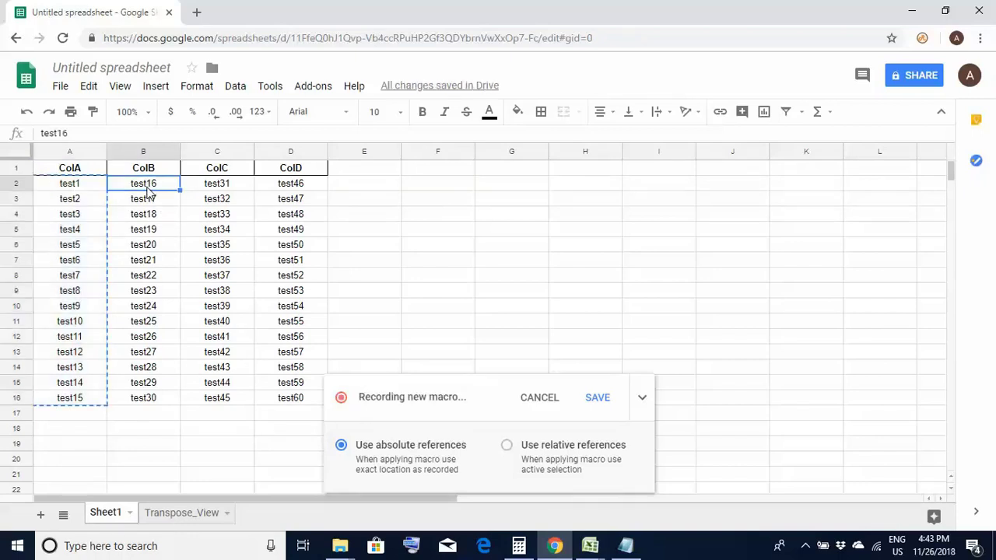
{"action": "key", "text": "ctrl+shift+Down"}
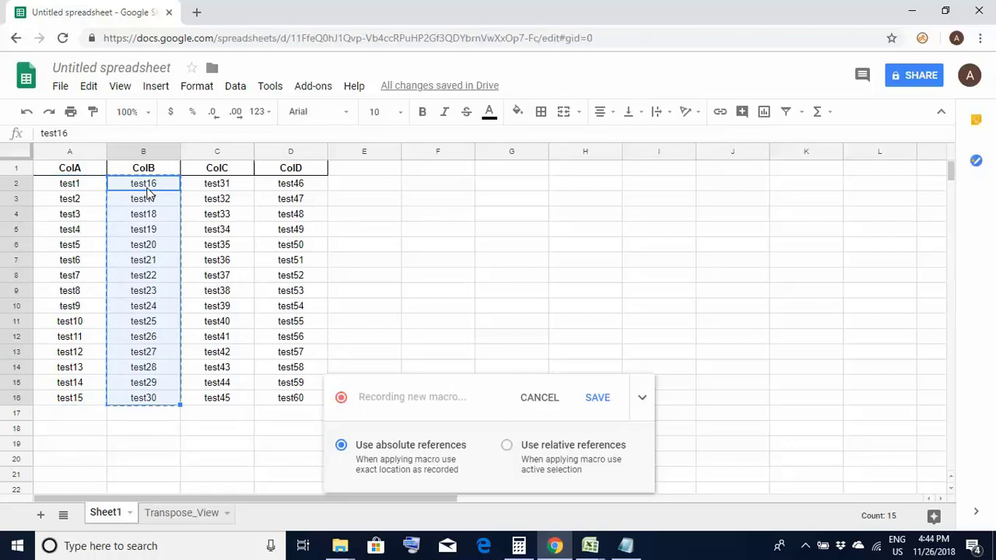
{"action": "left_click", "coordinate": [175, 513]}
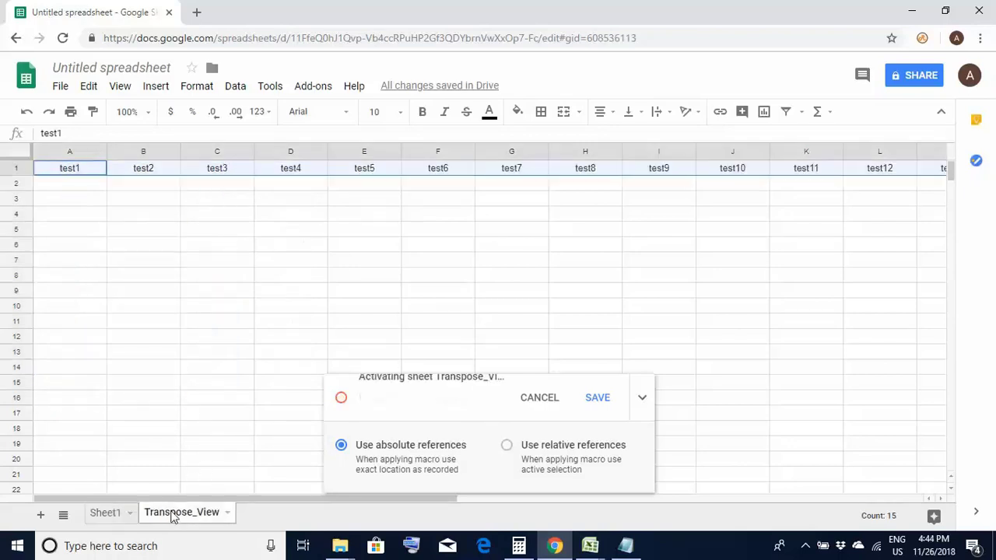
{"action": "left_click", "coordinate": [53, 185]}
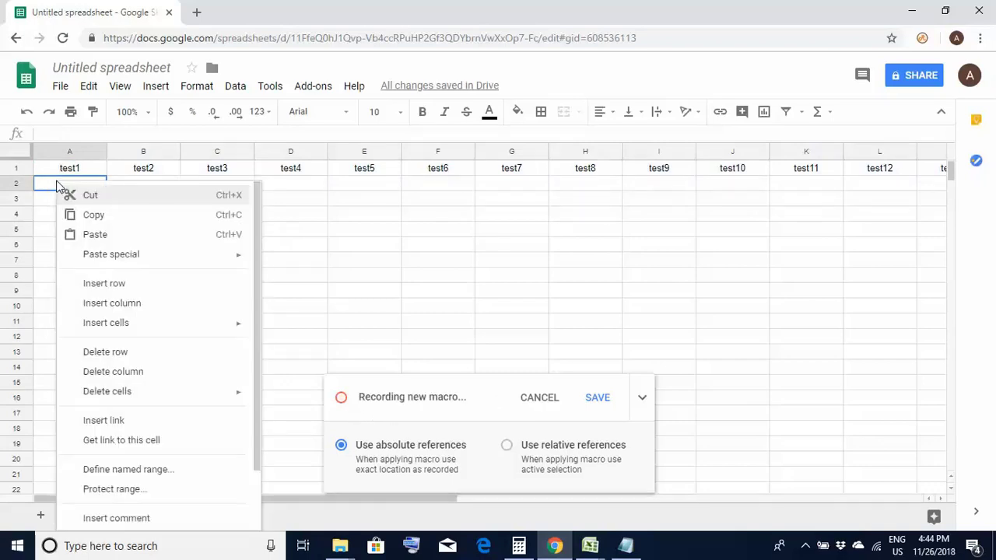
{"action": "mouse_move", "coordinate": [116, 255]}
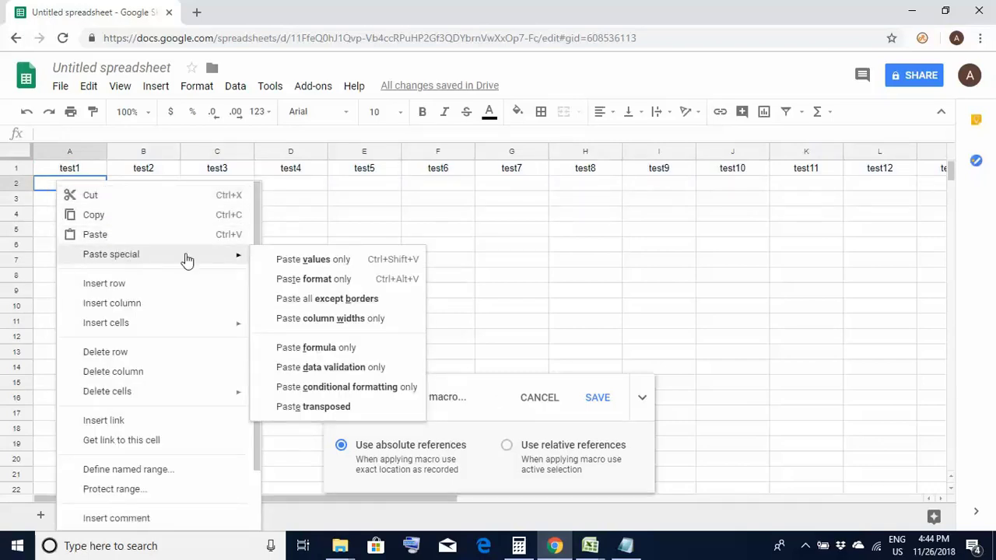
{"action": "left_click", "coordinate": [311, 406]}
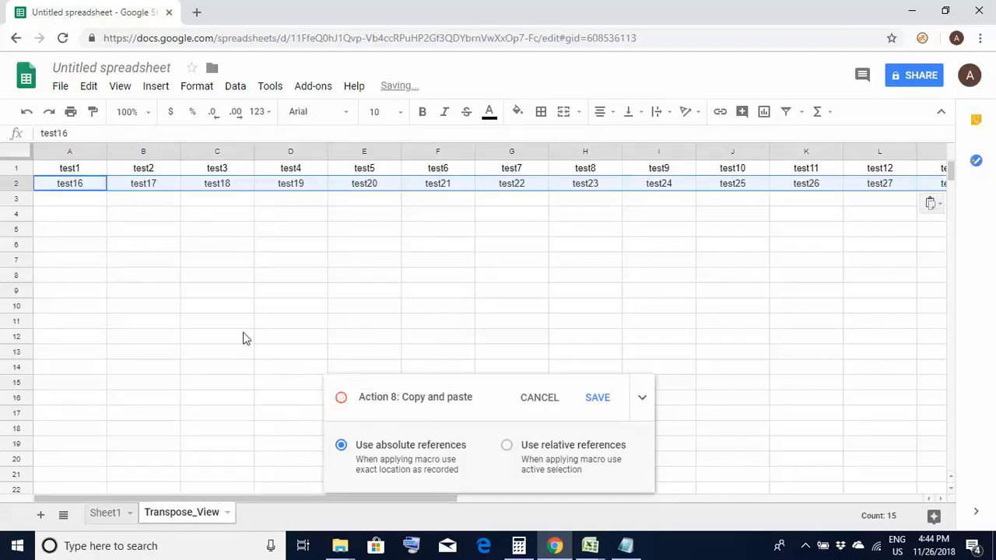
Step: Copy C2:C16 (test31–test45) and paste it transposed into row 3 of Transpose_View
{"action": "left_click", "coordinate": [109, 512]}
{"action": "left_click", "coordinate": [223, 191]}
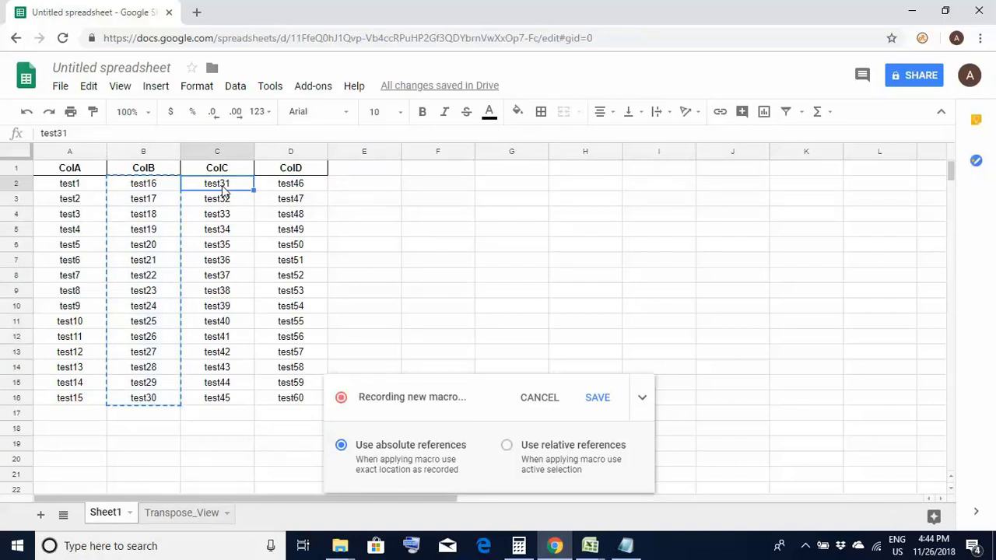
{"action": "key", "text": "ctrl+shift+Down"}
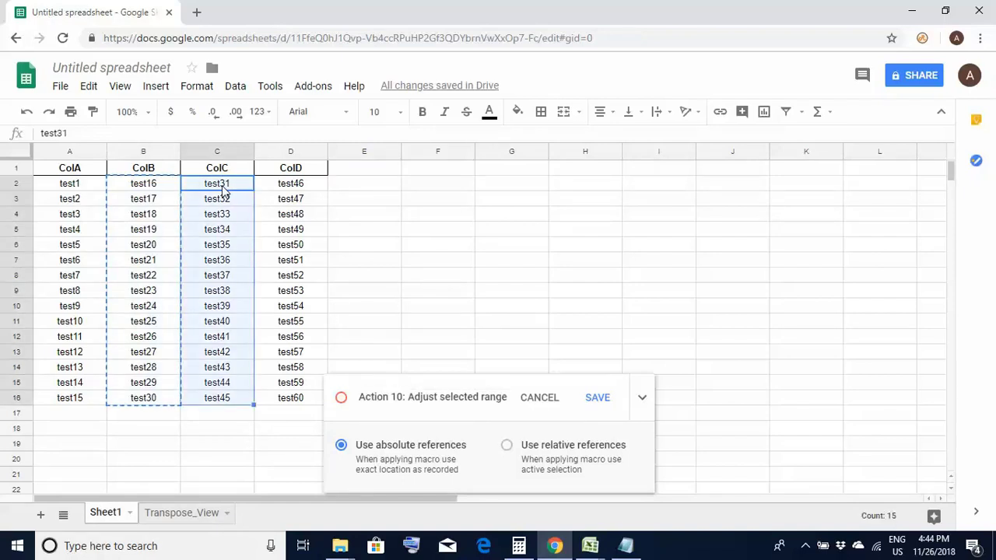
{"action": "key", "text": "ctrl+c"}
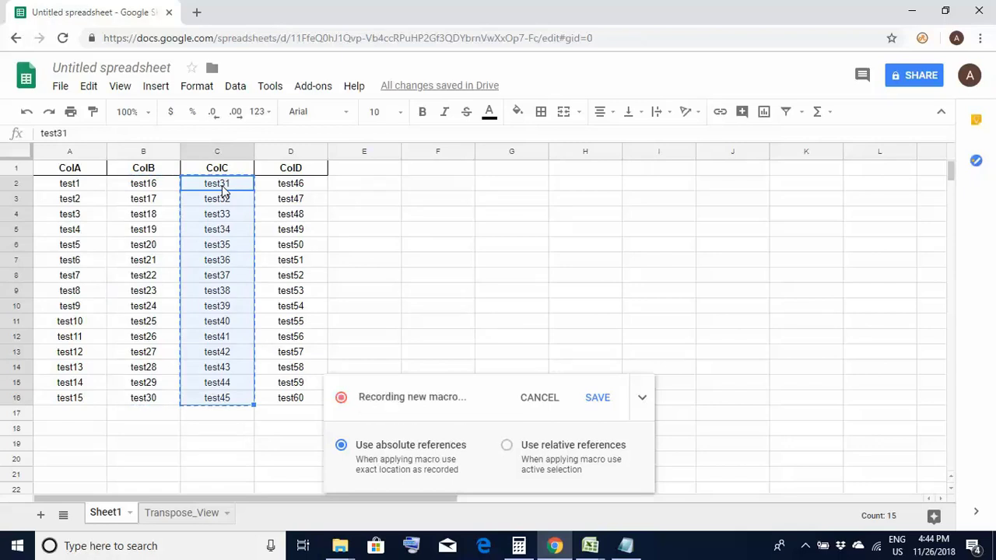
{"action": "left_click", "coordinate": [174, 517]}
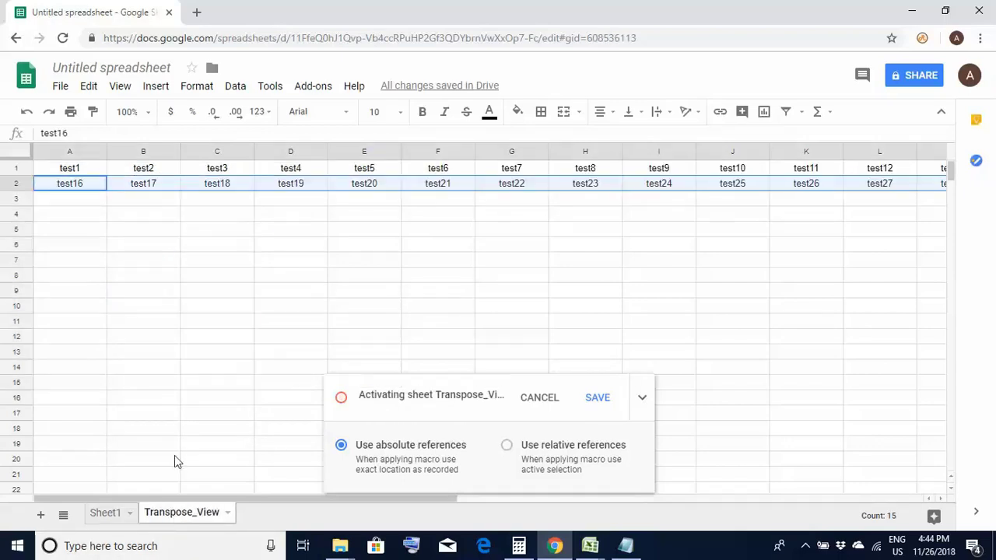
{"action": "left_click", "coordinate": [67, 204]}
{"action": "right_click", "coordinate": [67, 204]}
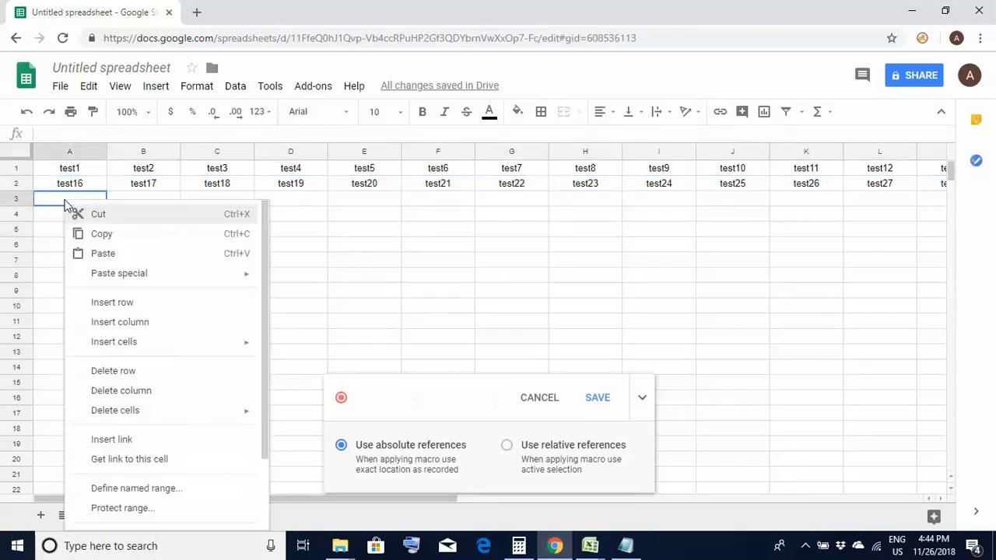
{"action": "mouse_move", "coordinate": [130, 281]}
{"action": "key", "text": "Escape"}
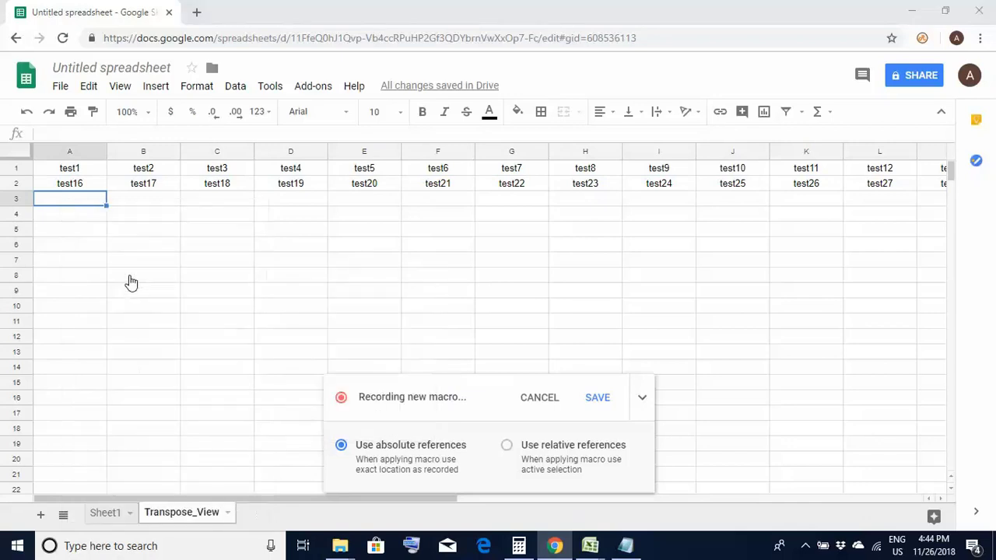
{"action": "right_click", "coordinate": [82, 200]}
{"action": "mouse_move", "coordinate": [167, 271]}
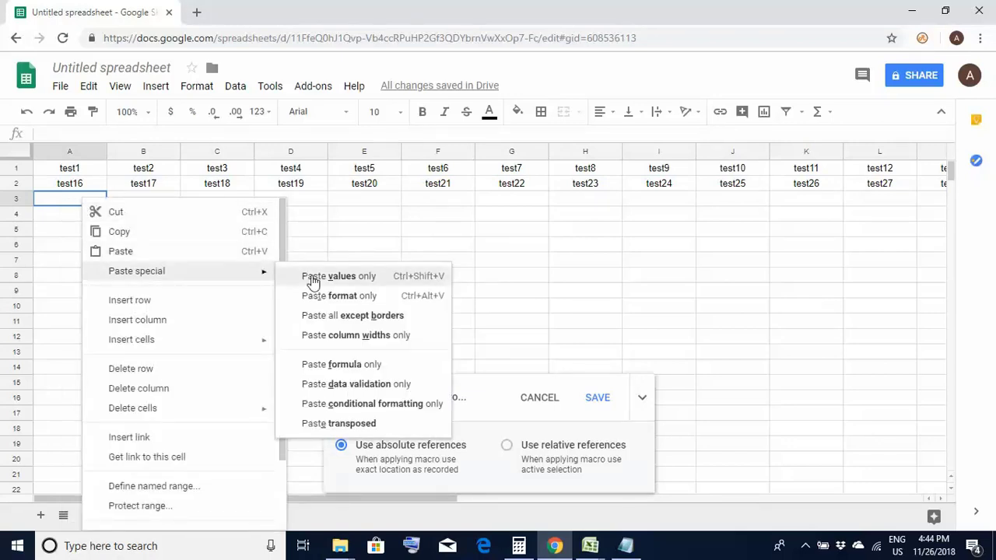
{"action": "left_click", "coordinate": [339, 423]}
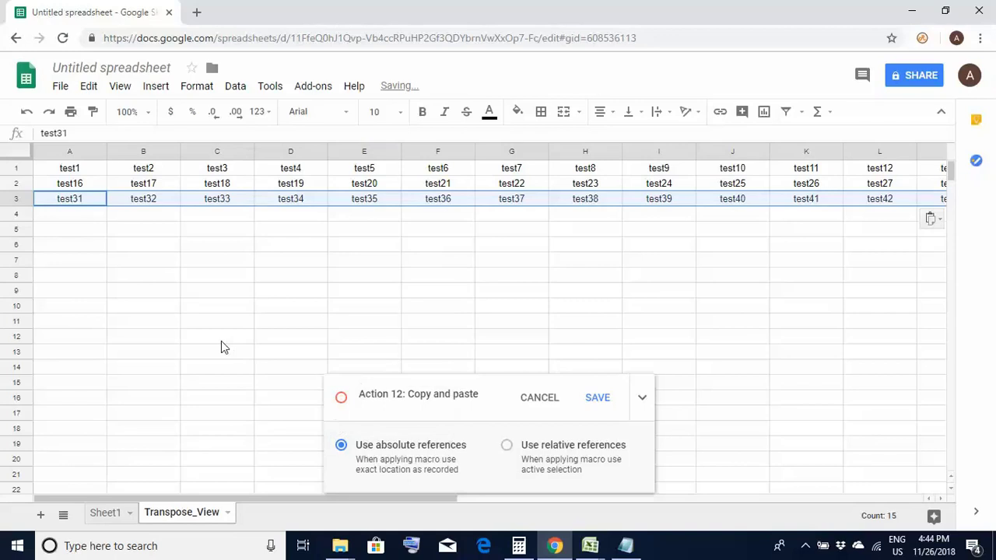
Step: Copy D2:D16 (test46–test60) and paste it transposed into row 4 of Transpose_View
{"action": "left_click", "coordinate": [101, 513]}
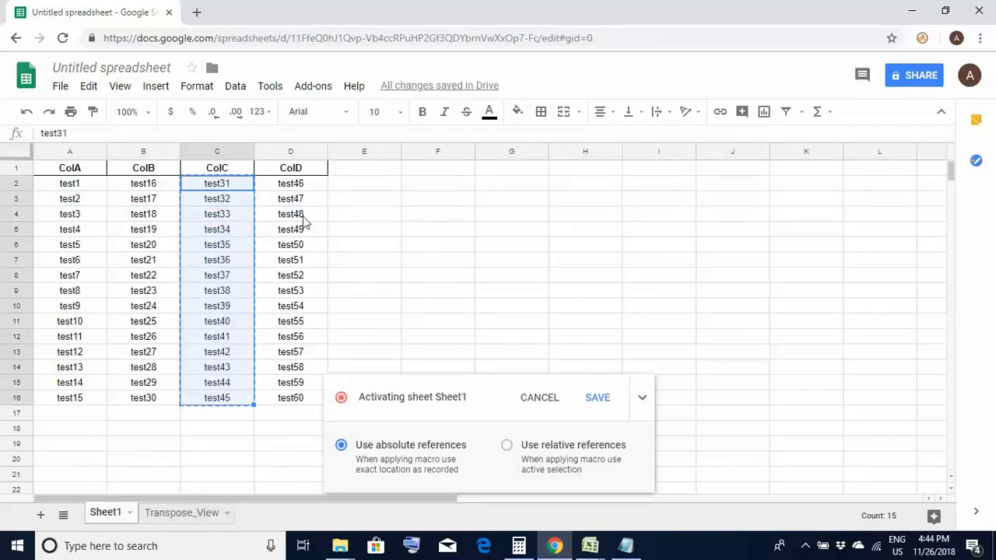
{"action": "left_click", "coordinate": [301, 190]}
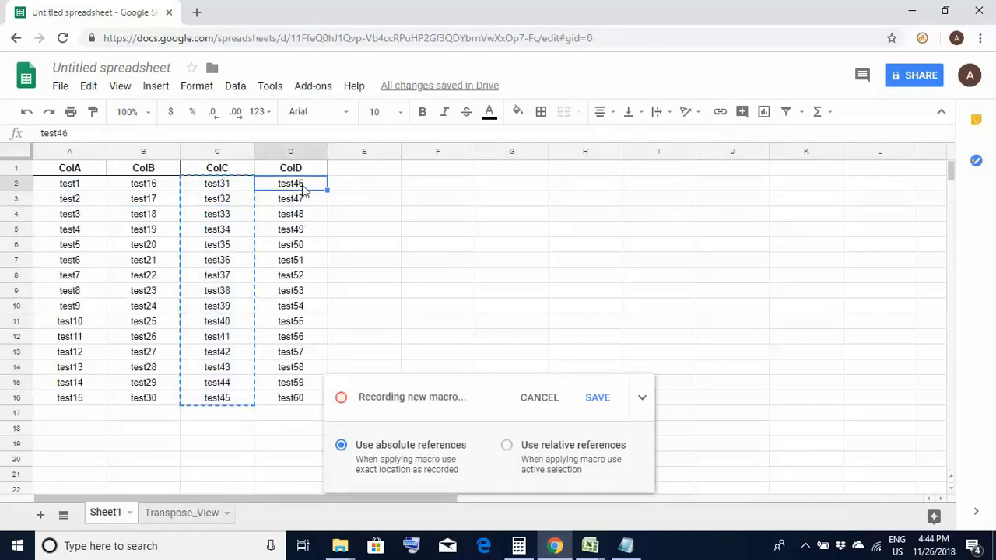
{"action": "key", "text": "ctrl+shift+Down"}
{"action": "key", "text": "ctrl+c"}
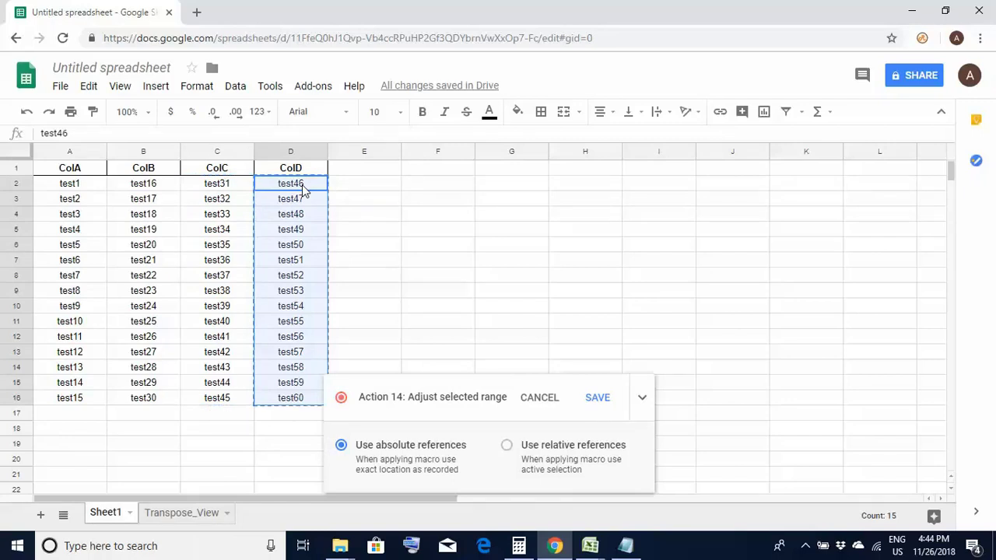
{"action": "left_click", "coordinate": [187, 513]}
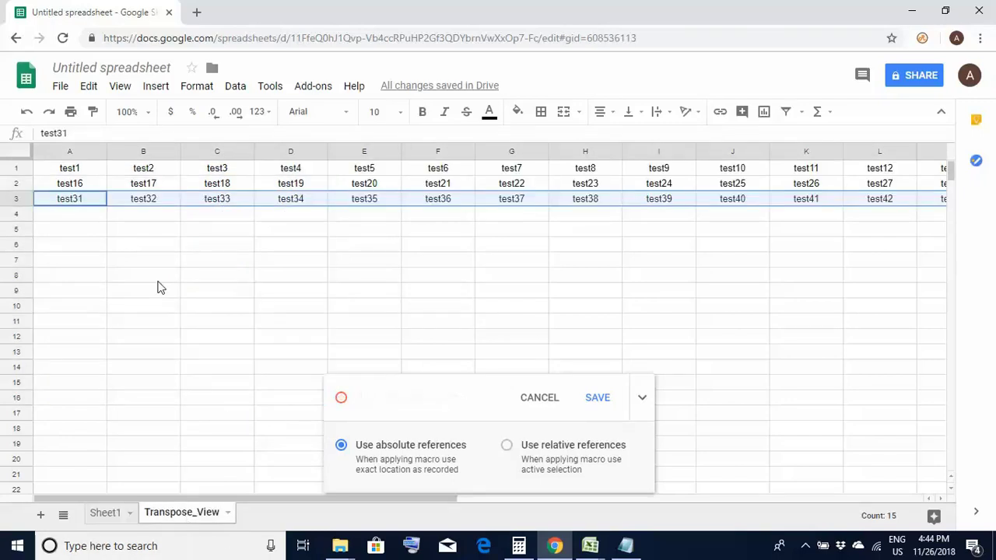
{"action": "left_click", "coordinate": [74, 218]}
{"action": "right_click", "coordinate": [74, 218]}
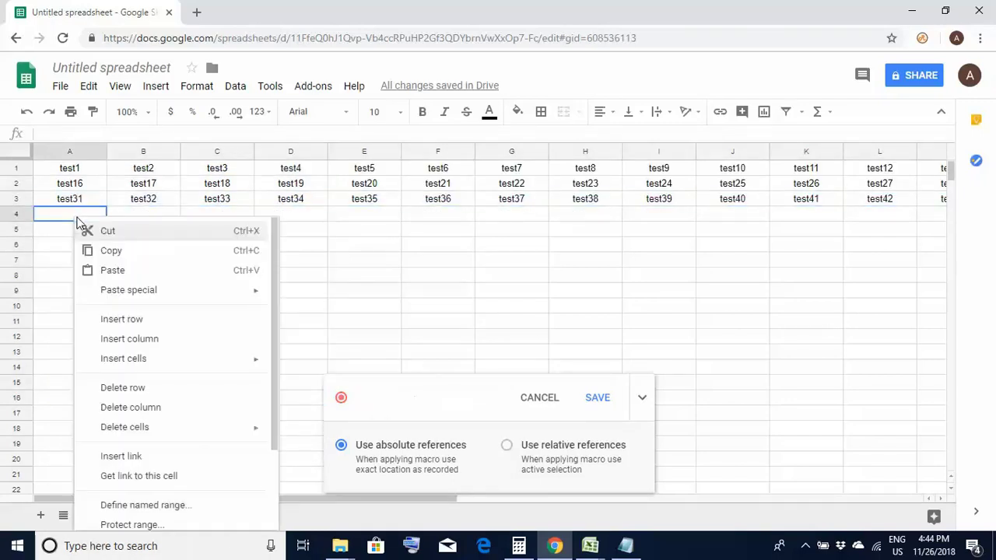
{"action": "mouse_move", "coordinate": [148, 292]}
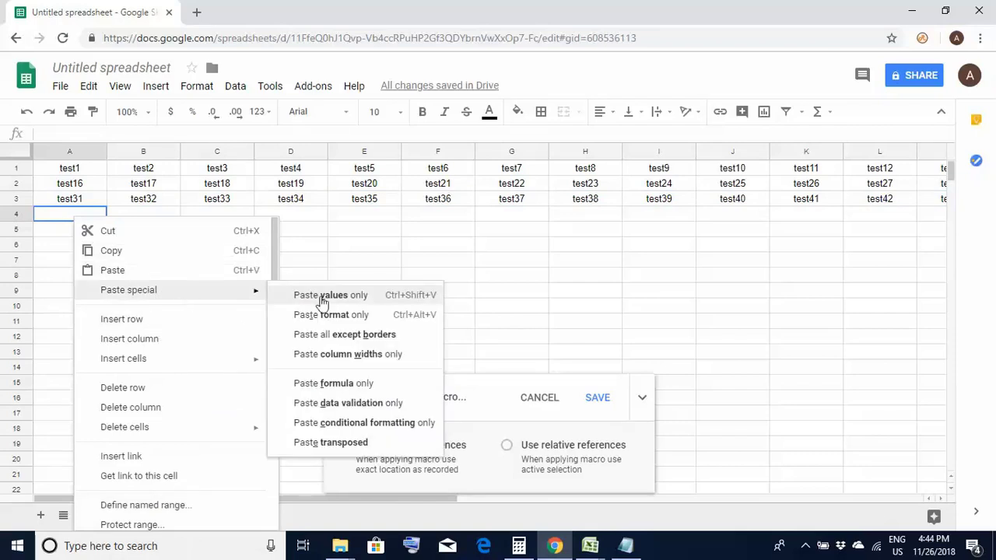
{"action": "left_click", "coordinate": [325, 444]}
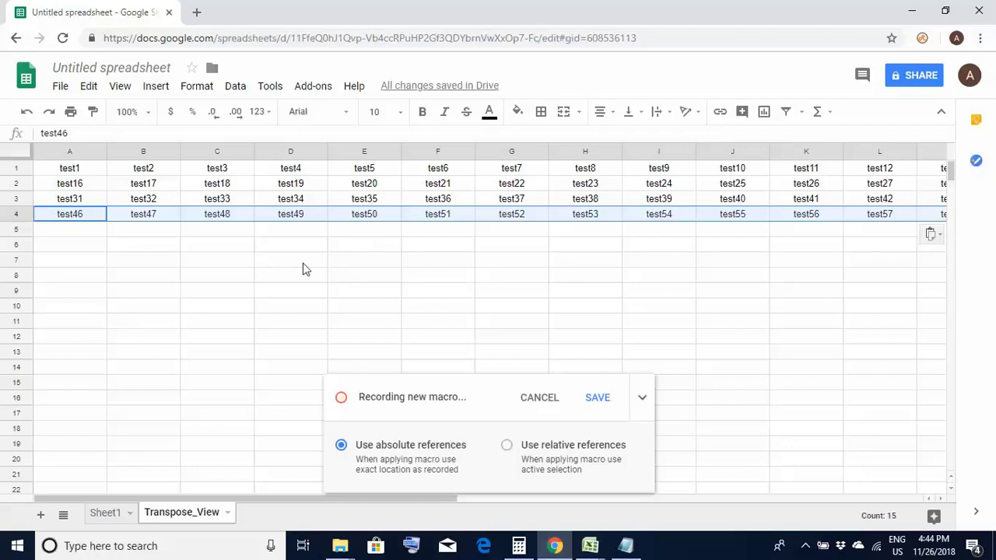
Step: Stop recording and save the macro under the name test1
{"action": "left_click", "coordinate": [598, 398]}
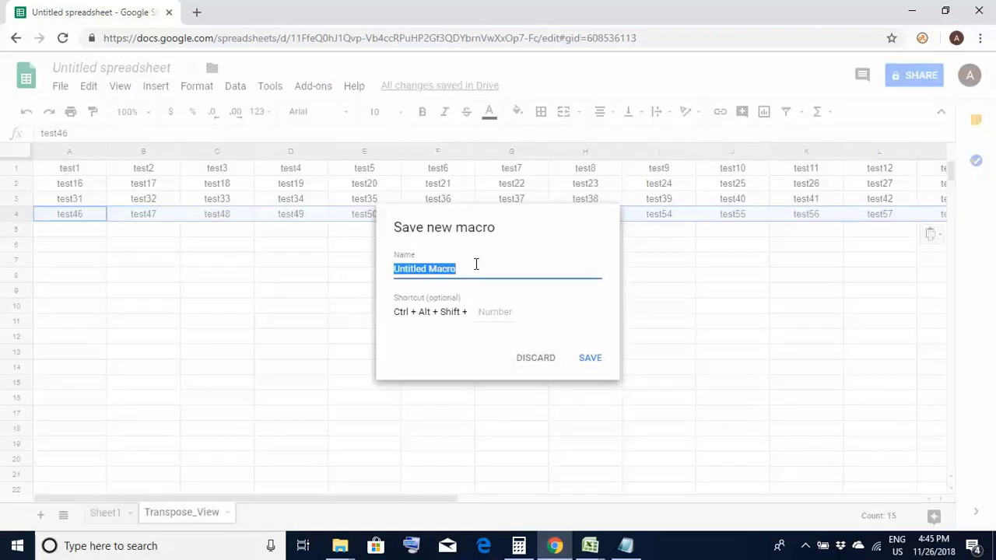
{"action": "key", "text": "BackSpace"}
{"action": "type", "text": "t"}
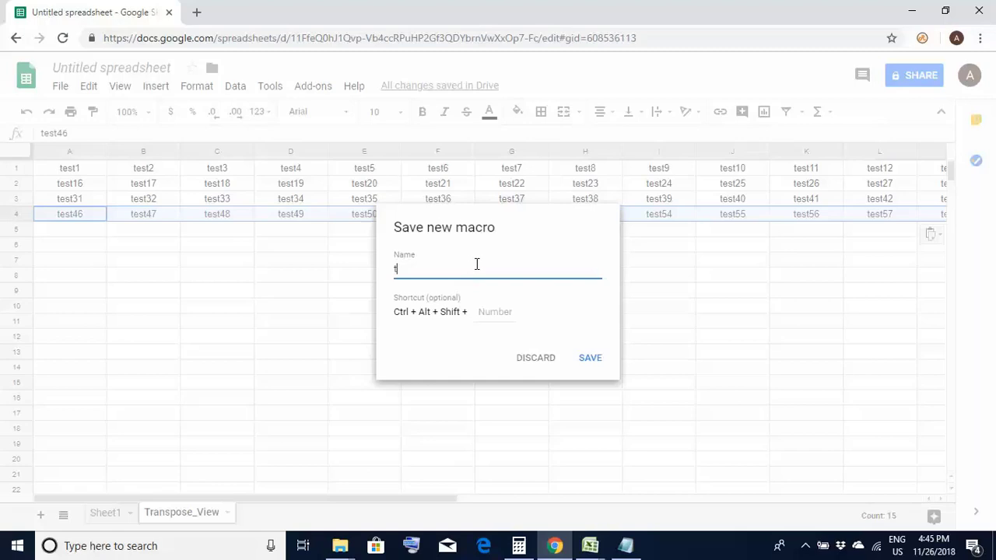
{"action": "type", "text": "est1"}
{"action": "left_click", "coordinate": [589, 360]}
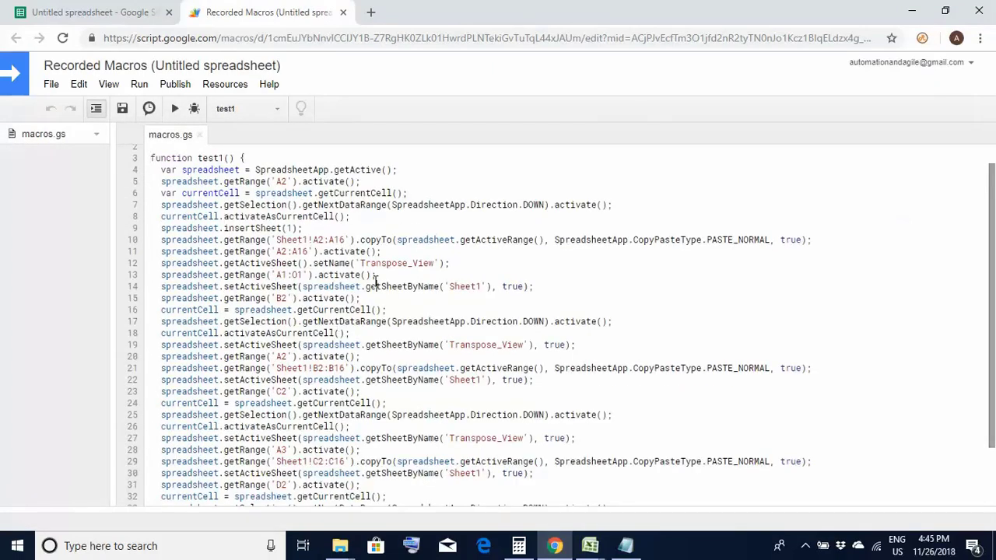
{"action": "scroll", "coordinate": [374, 281], "scroll_direction": "down", "scroll_amount": 2}
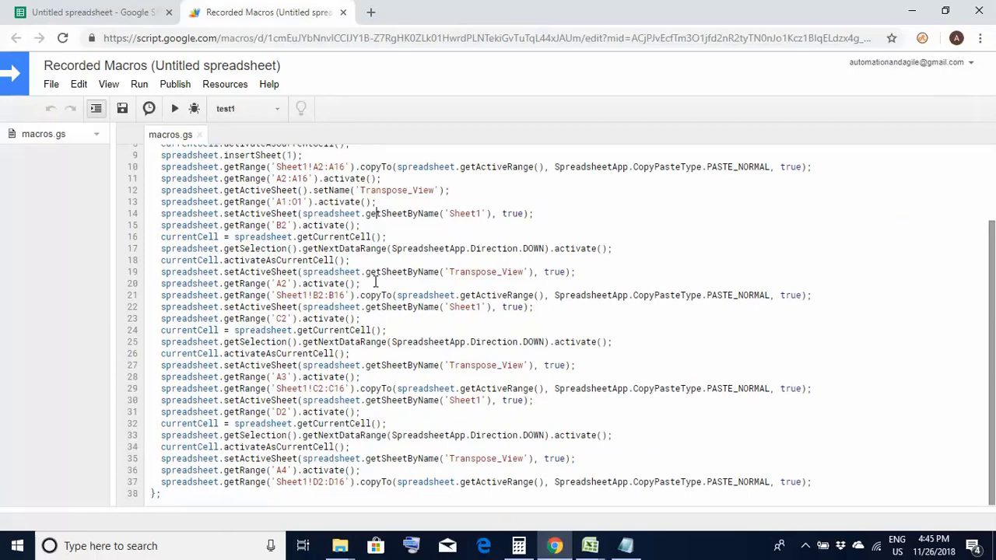
{"action": "scroll", "coordinate": [375, 281], "scroll_direction": "up", "scroll_amount": 3}
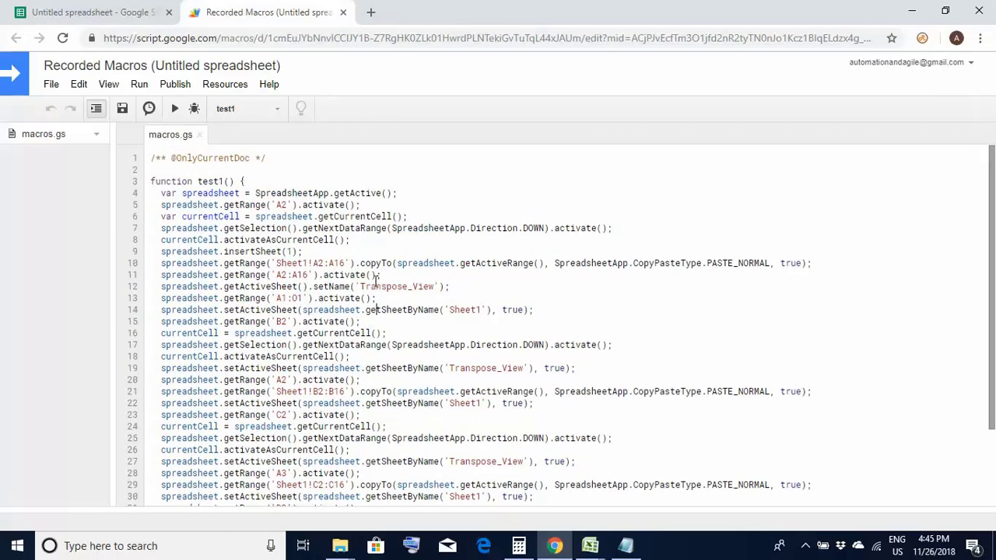
{"action": "scroll", "coordinate": [375, 280], "scroll_direction": "down", "scroll_amount": 3}
{"action": "scroll", "coordinate": [374, 280], "scroll_direction": "up", "scroll_amount": 1}
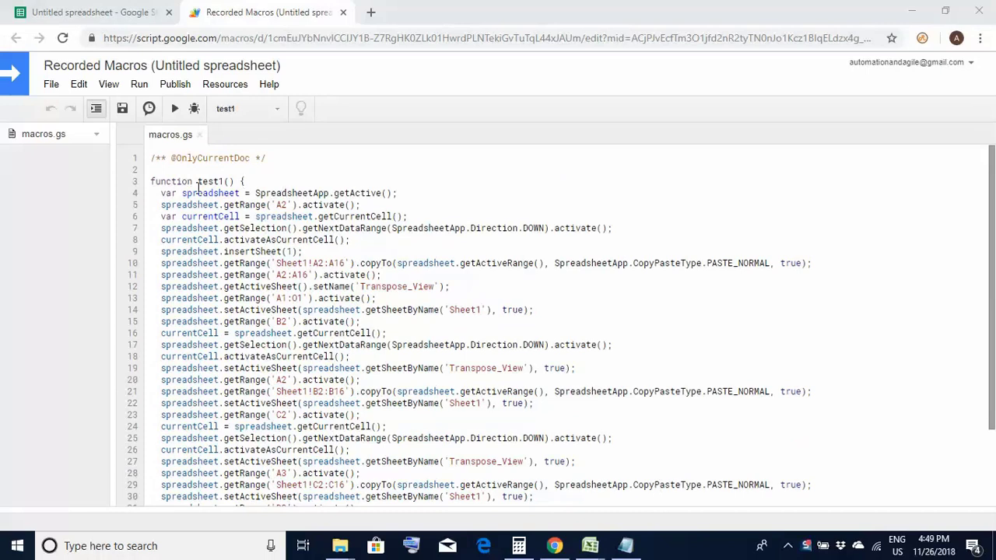
{"action": "left_click_drag", "start_coordinate": [198, 181], "coordinate": [224, 180]}
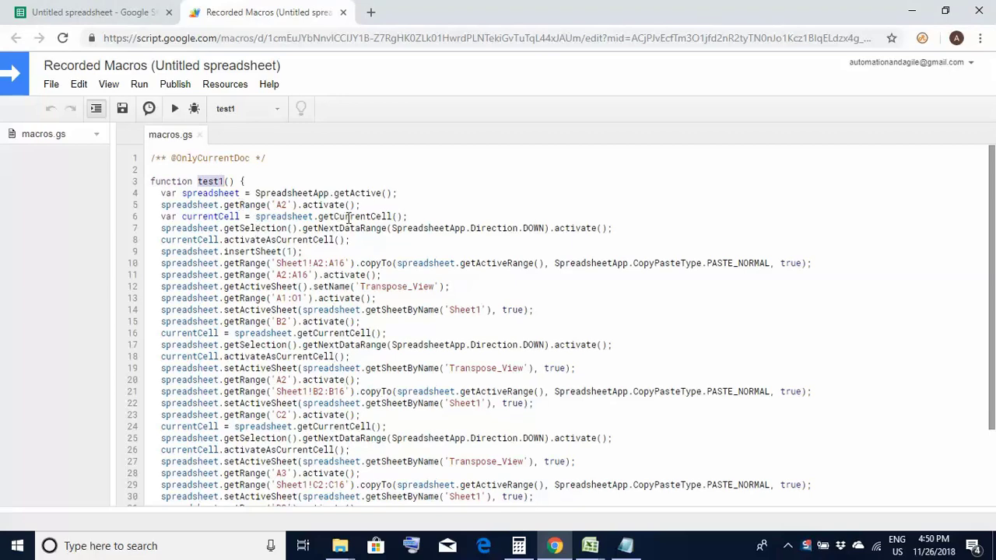
{"action": "left_click", "coordinate": [349, 217]}
{"action": "scroll", "coordinate": [349, 220], "scroll_direction": "down", "scroll_amount": 1}
{"action": "scroll", "coordinate": [349, 220], "scroll_direction": "up", "scroll_amount": 2}
{"action": "left_click_drag", "start_coordinate": [160, 251], "coordinate": [309, 251]}
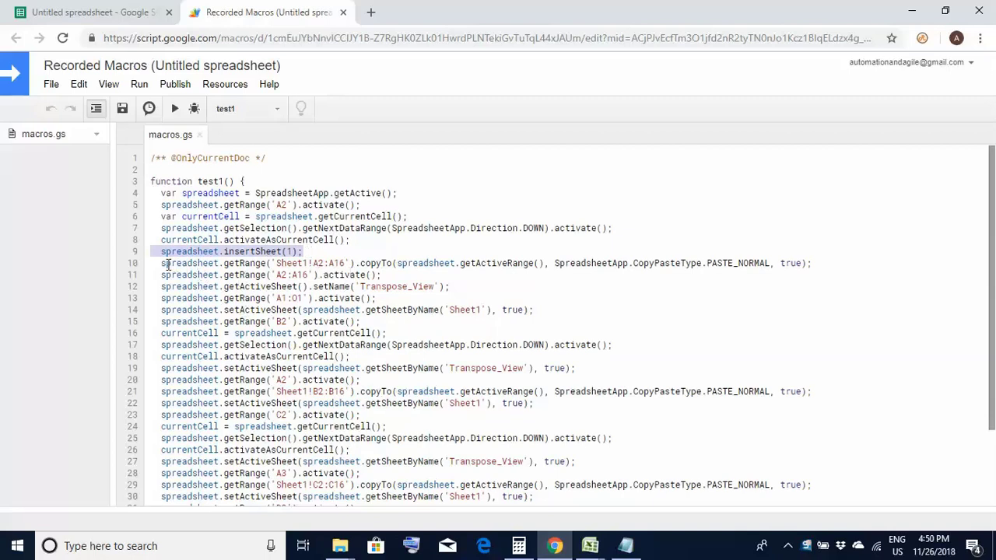
{"action": "left_click_drag", "start_coordinate": [161, 263], "coordinate": [386, 258]}
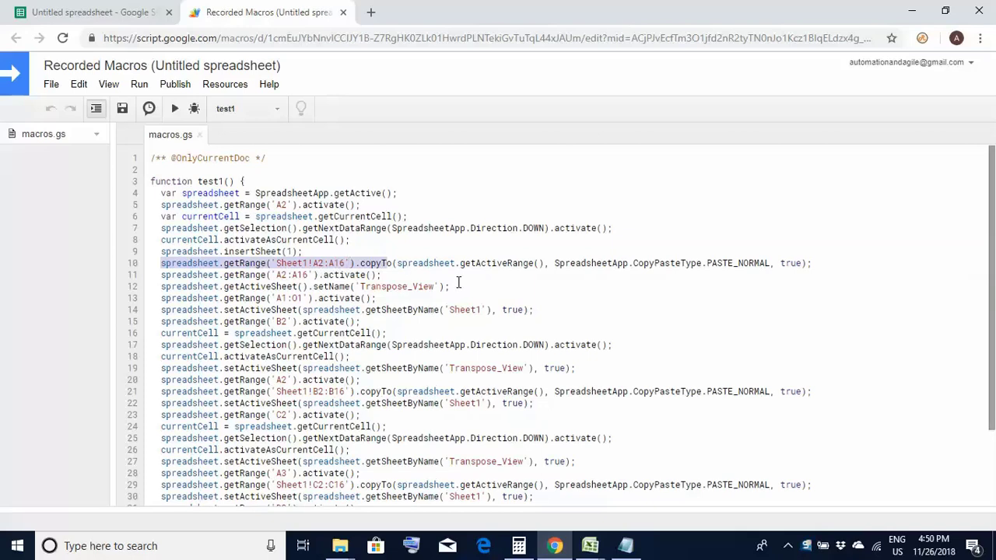
{"action": "left_click", "coordinate": [430, 274]}
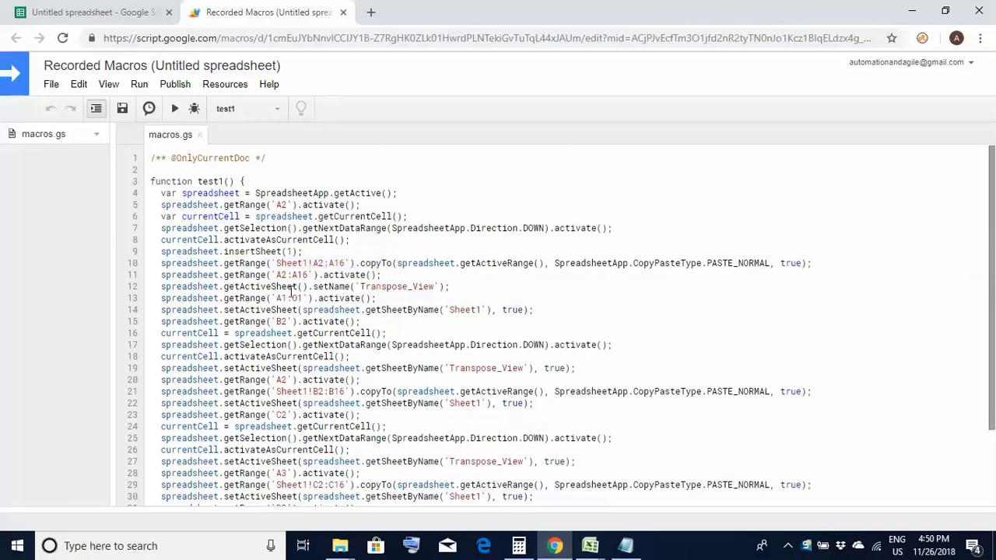
{"action": "left_click_drag", "start_coordinate": [151, 288], "coordinate": [454, 285]}
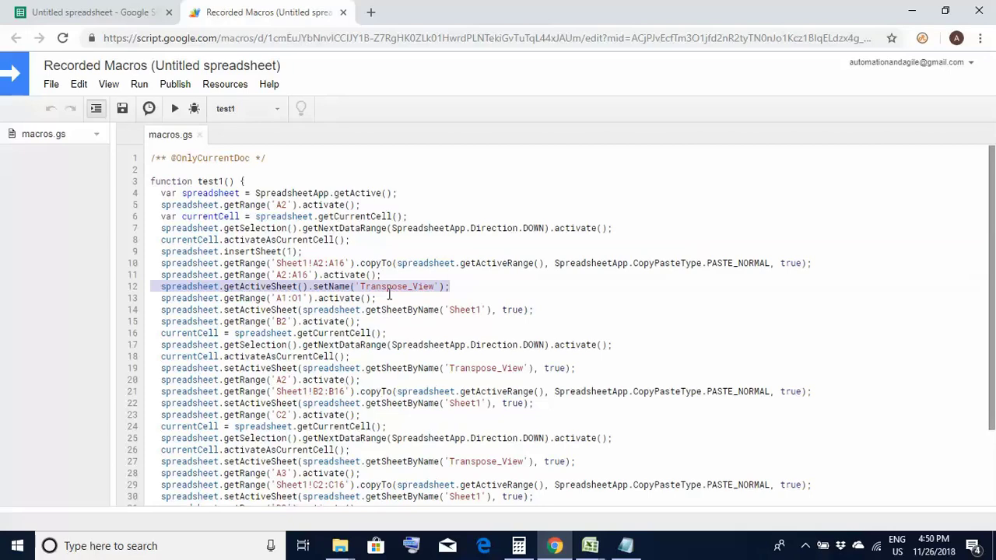
{"action": "scroll", "coordinate": [389, 294], "scroll_direction": "down", "scroll_amount": 1}
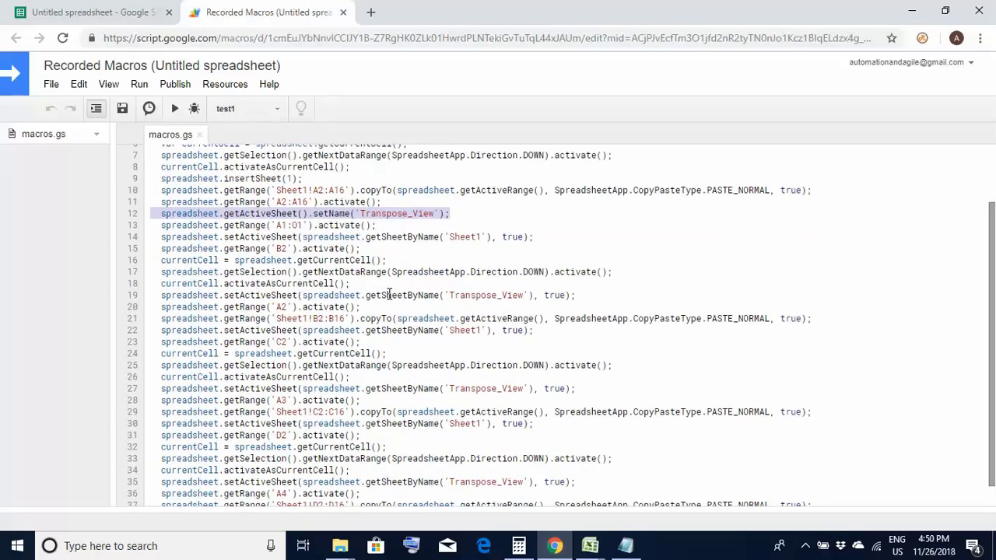
{"action": "scroll", "coordinate": [389, 294], "scroll_direction": "down", "scroll_amount": 1}
{"action": "scroll", "coordinate": [389, 294], "scroll_direction": "up", "scroll_amount": 3}
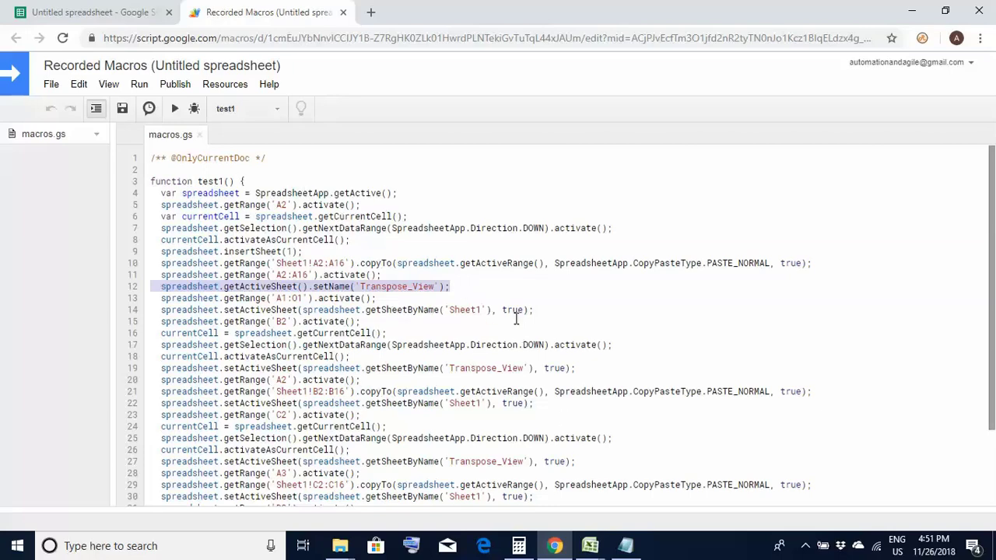
Step: Delete the Transpose_View sheet and confirm, leaving only Sheet1
{"action": "left_click", "coordinate": [94, 12]}
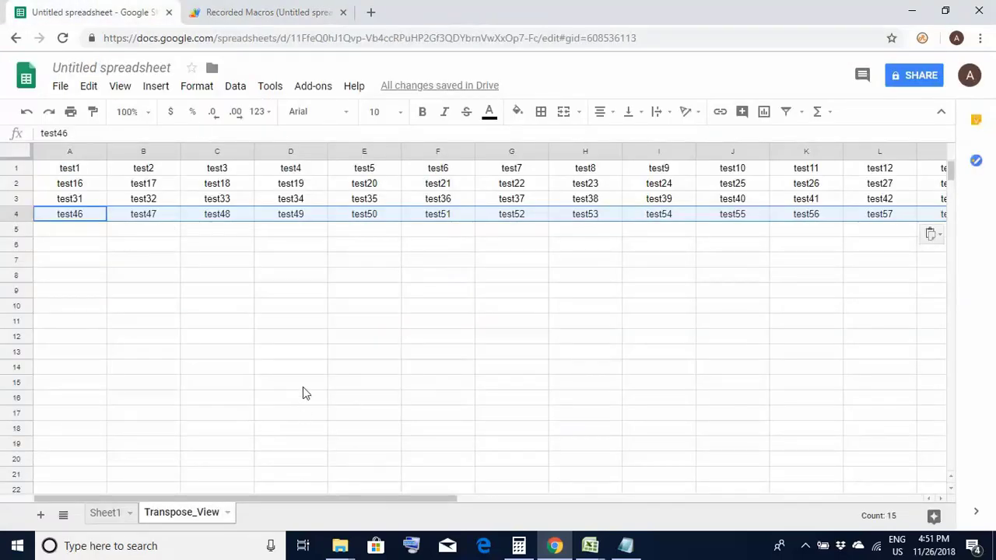
{"action": "right_click", "coordinate": [177, 512]}
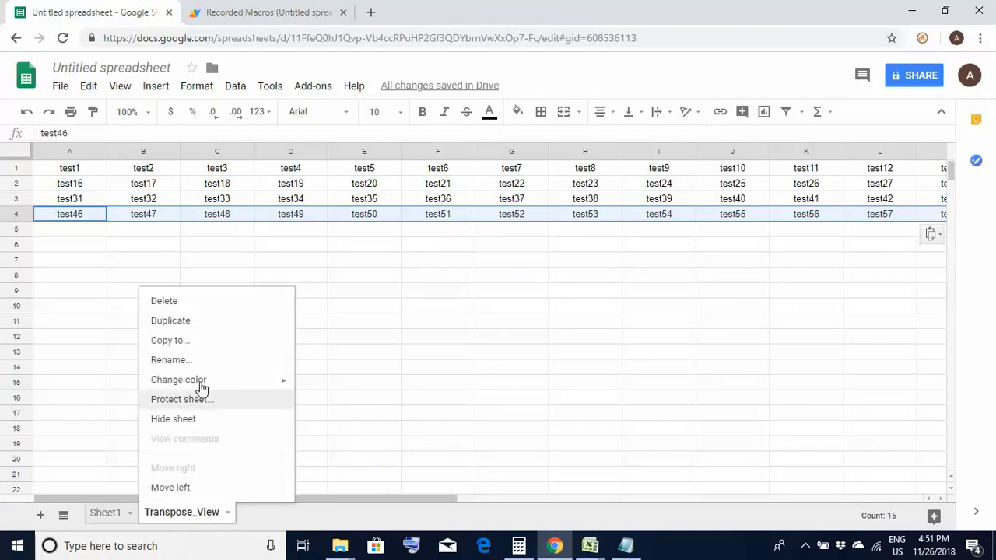
{"action": "left_click", "coordinate": [177, 305]}
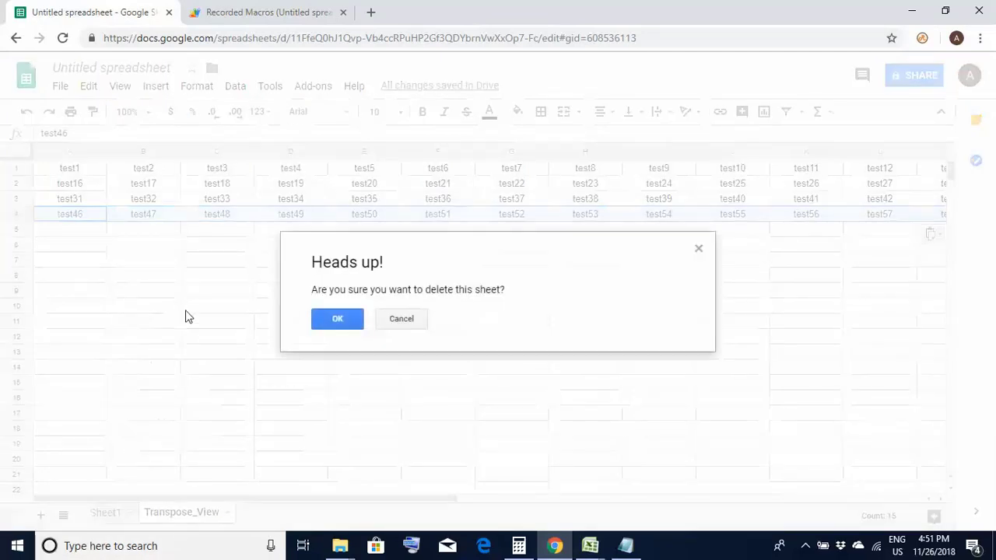
{"action": "left_click", "coordinate": [338, 324]}
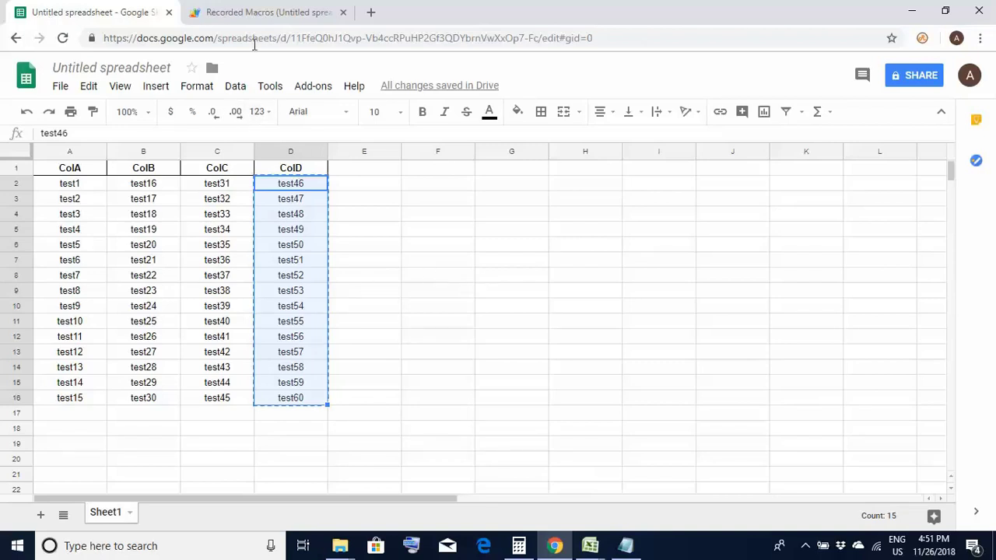
Step: In the Apps Script editor, open Run > Run function to show test1
{"action": "left_click", "coordinate": [225, 17]}
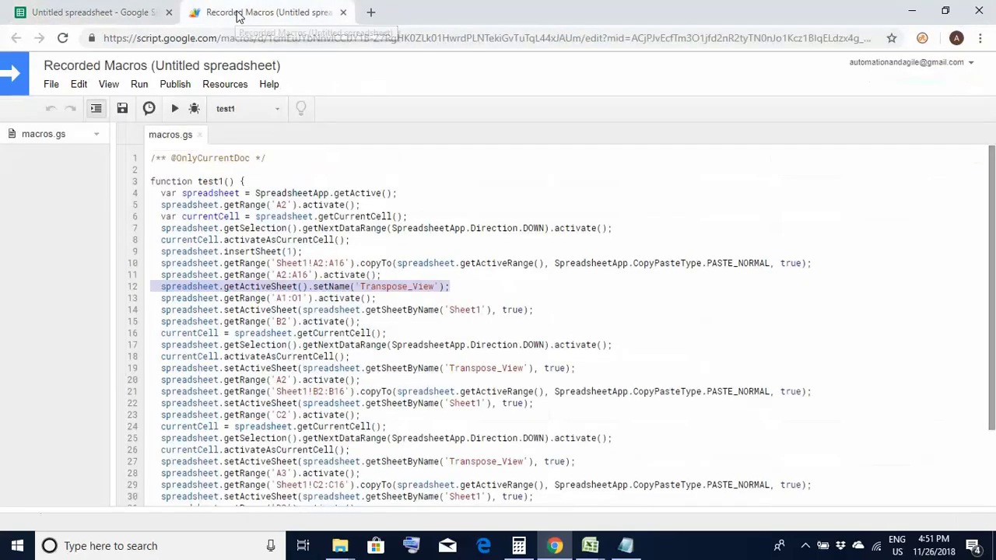
{"action": "left_click", "coordinate": [425, 272]}
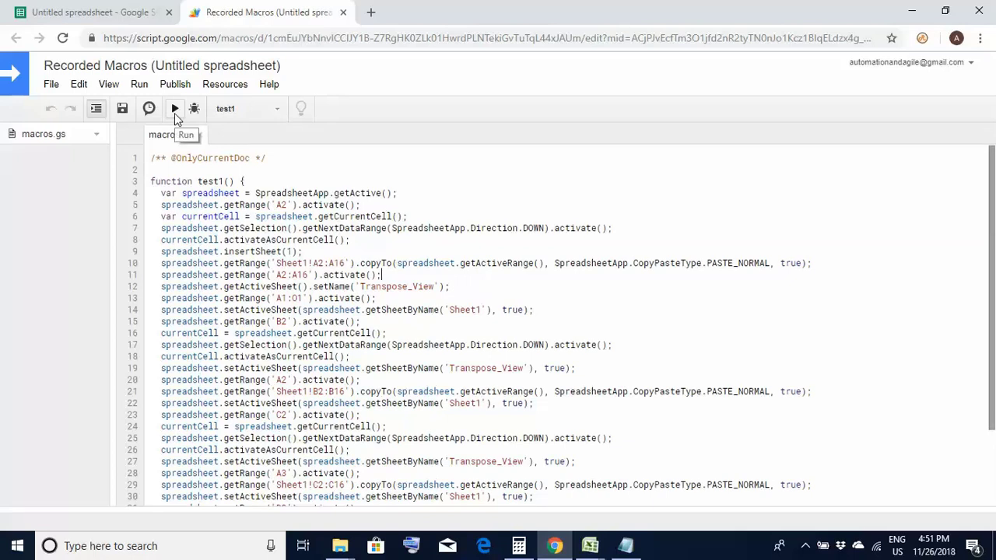
{"action": "left_click", "coordinate": [142, 86]}
{"action": "mouse_move", "coordinate": [161, 108]}
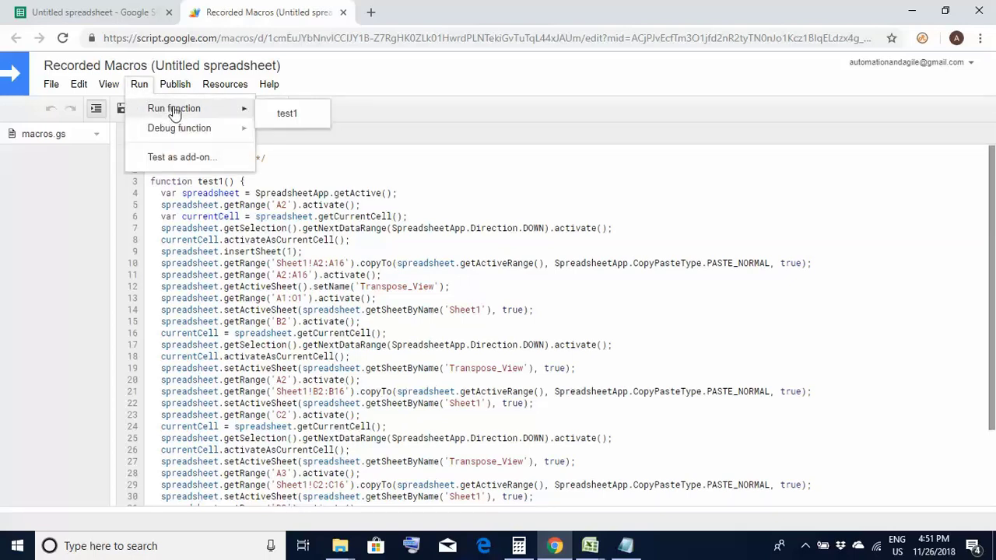
Step: Run test1 and authorize it with the Google account to manage spreadsheets
{"action": "left_click", "coordinate": [286, 115]}
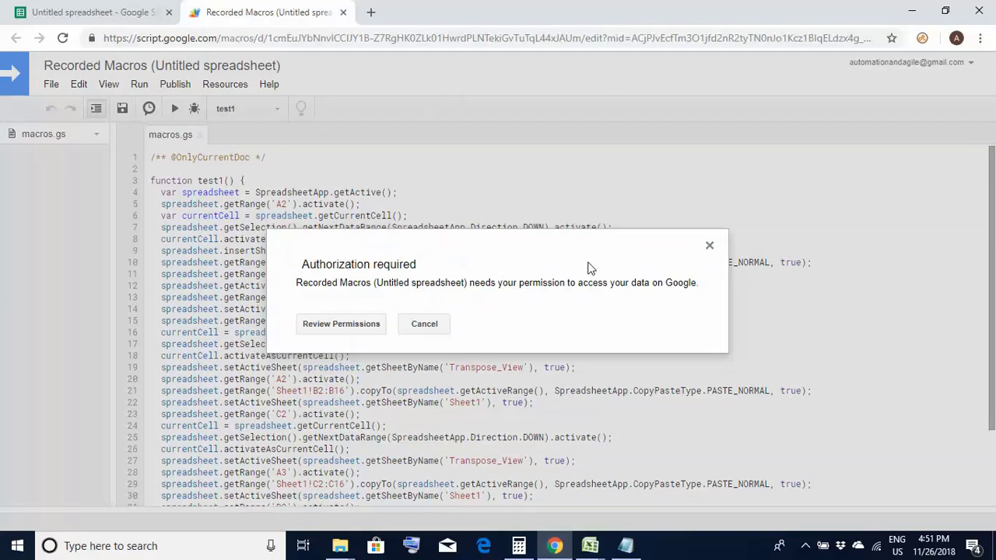
{"action": "left_click", "coordinate": [332, 325]}
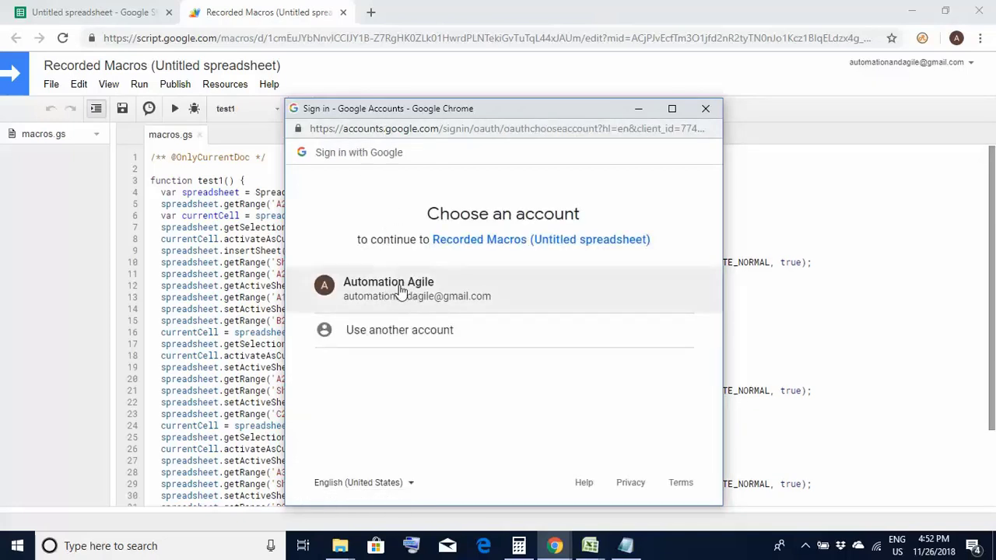
{"action": "left_click_drag", "start_coordinate": [398, 287], "coordinate": [403, 288]}
{"action": "left_click", "coordinate": [403, 288]}
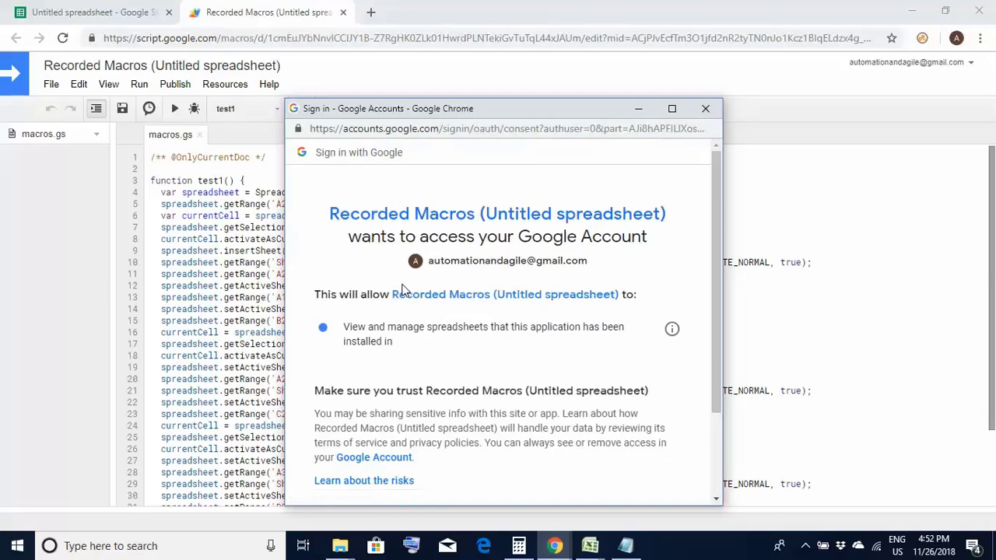
{"action": "scroll", "coordinate": [490, 302], "scroll_direction": "down", "scroll_amount": 2}
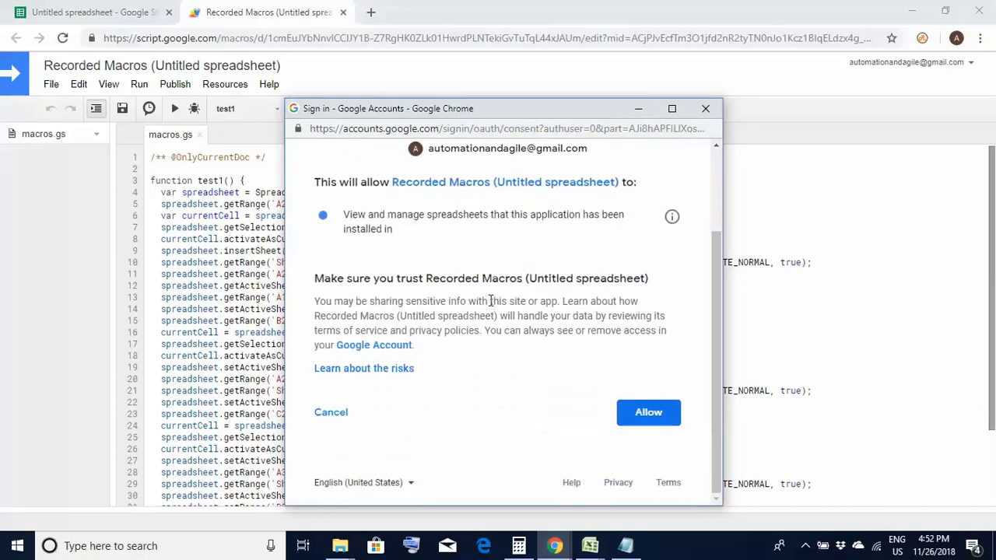
{"action": "left_click", "coordinate": [657, 411]}
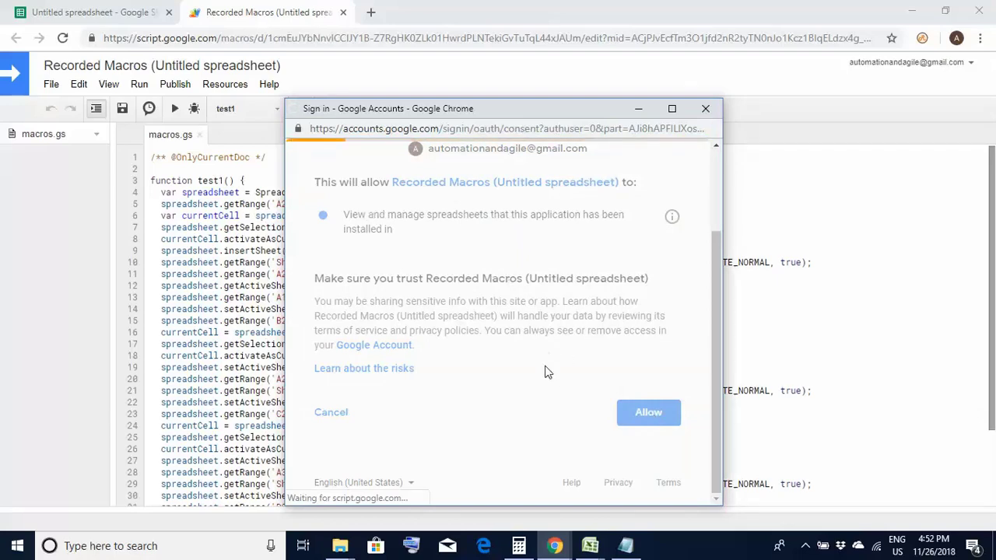
Step: Run test1 from the toolbar, then check the recreated Transpose_View in the spreadsheet
{"action": "left_click", "coordinate": [175, 109]}
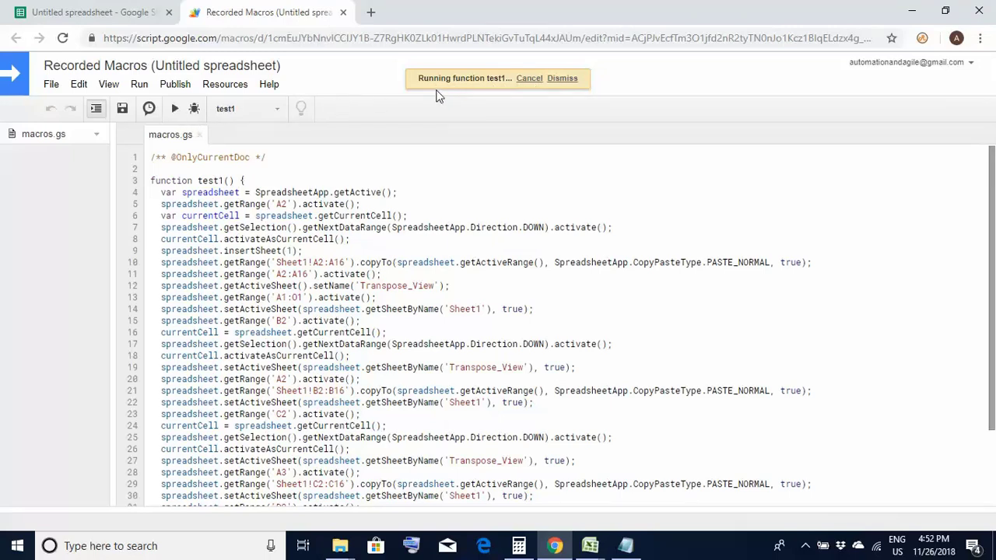
{"action": "left_click", "coordinate": [95, 14]}
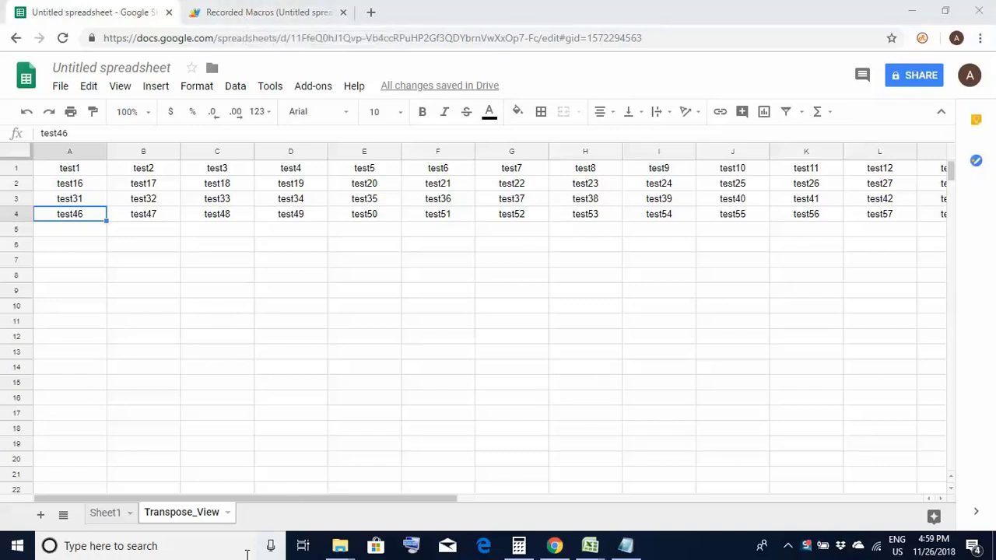
Step: Delete Transpose_View again and rerun test1 from the Apps Script editor
{"action": "right_click", "coordinate": [179, 519]}
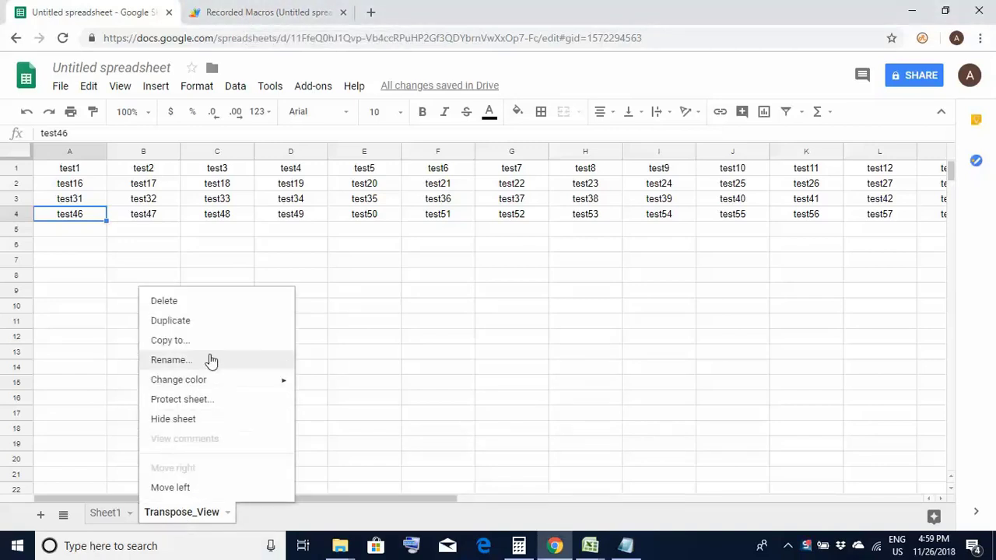
{"action": "left_click", "coordinate": [180, 301]}
{"action": "left_click", "coordinate": [333, 322]}
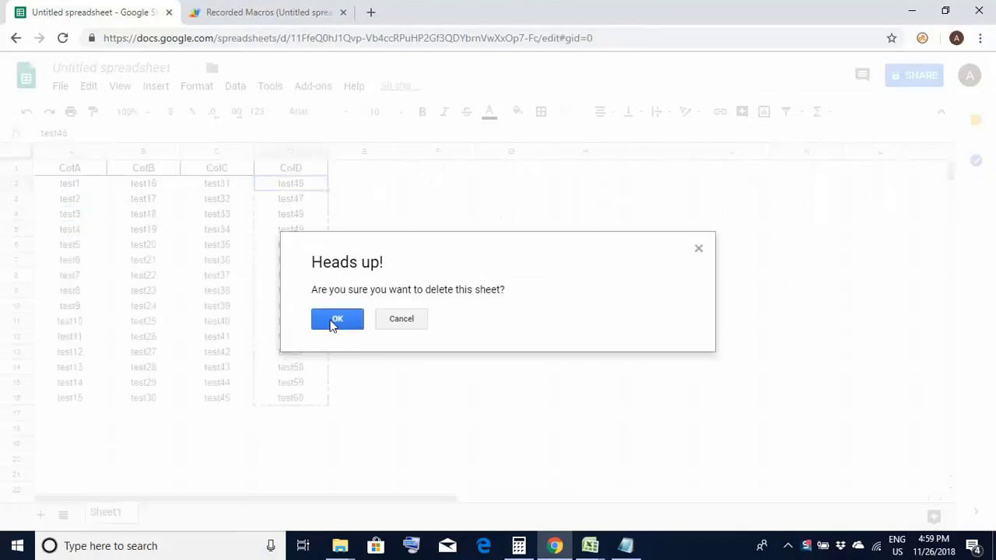
{"action": "left_click", "coordinate": [237, 15]}
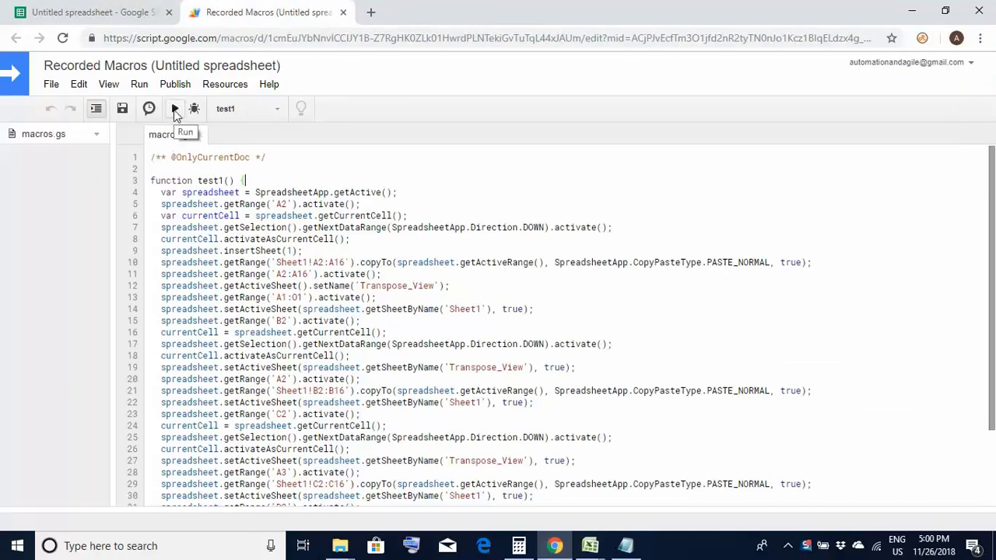
{"action": "left_click", "coordinate": [176, 110]}
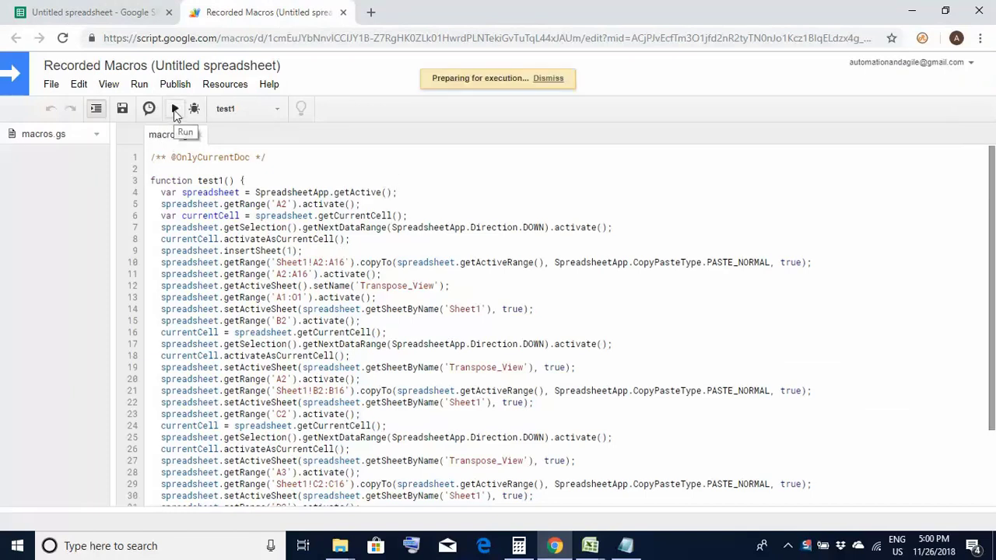
Step: Switch back to the spreadsheet to watch the macro recreate Transpose_View with test1 across row 1
{"action": "left_click", "coordinate": [107, 17]}
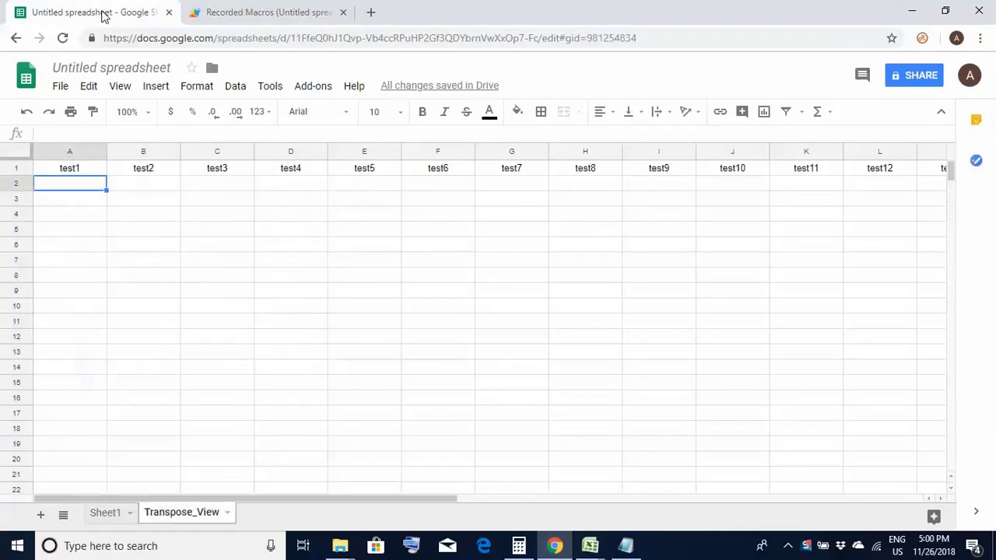